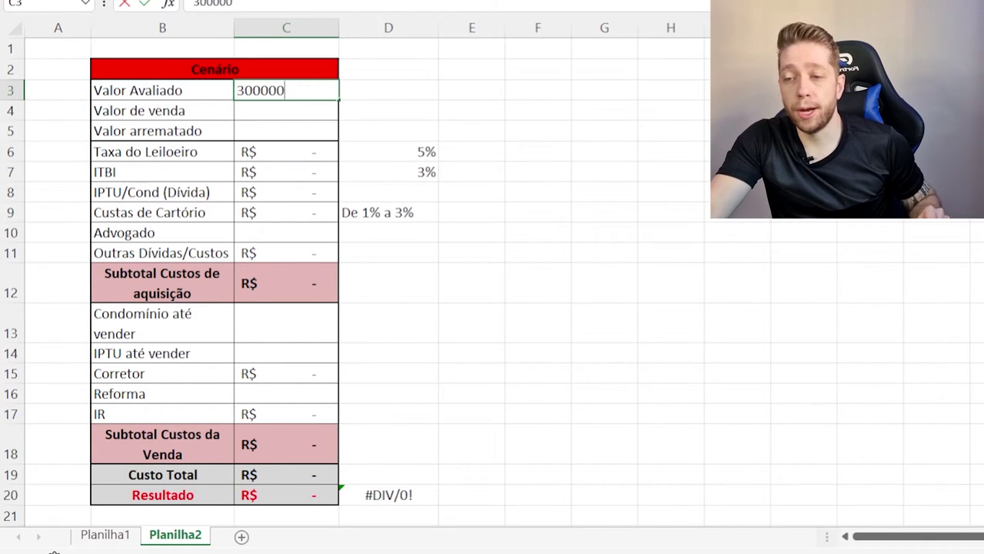
# Enter 300000 as the Valor Avaliado in C3 and 290000 as the Valor de venda in C4
pyautogui.press('Return')
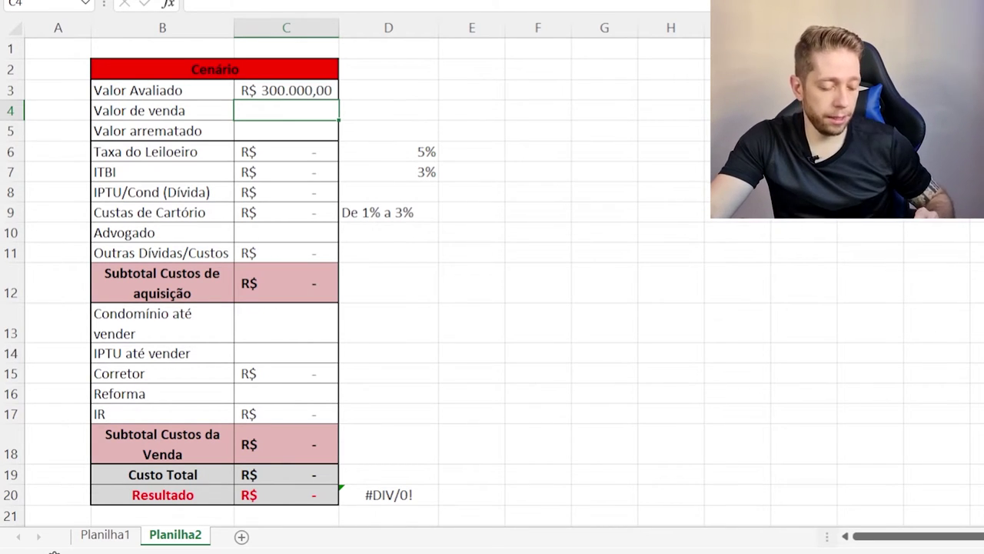
pyautogui.write('290000')
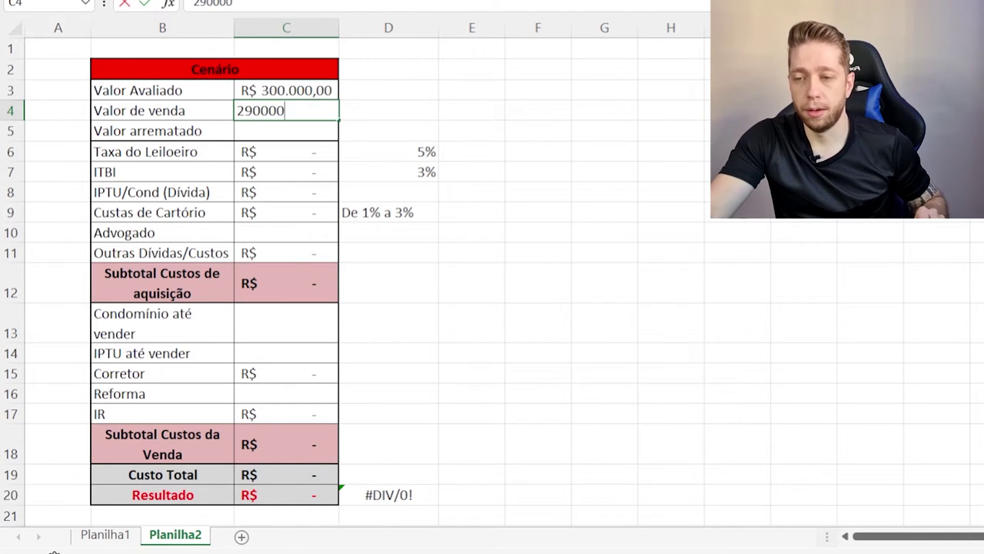
pyautogui.press('Return')
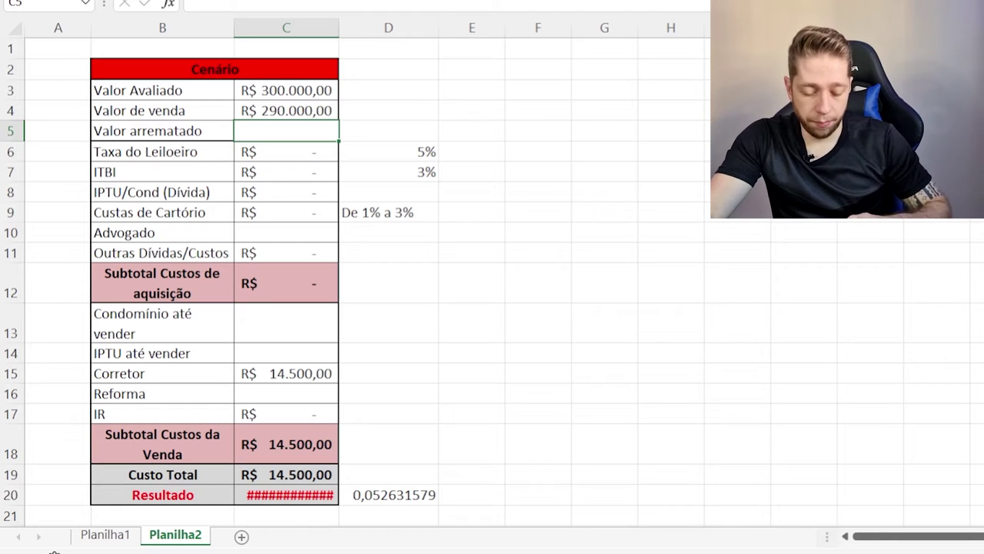
# Calculate the Valor arrematado in C5 as half of the appraised value with the formula =0,5*C3
pyautogui.write('=')
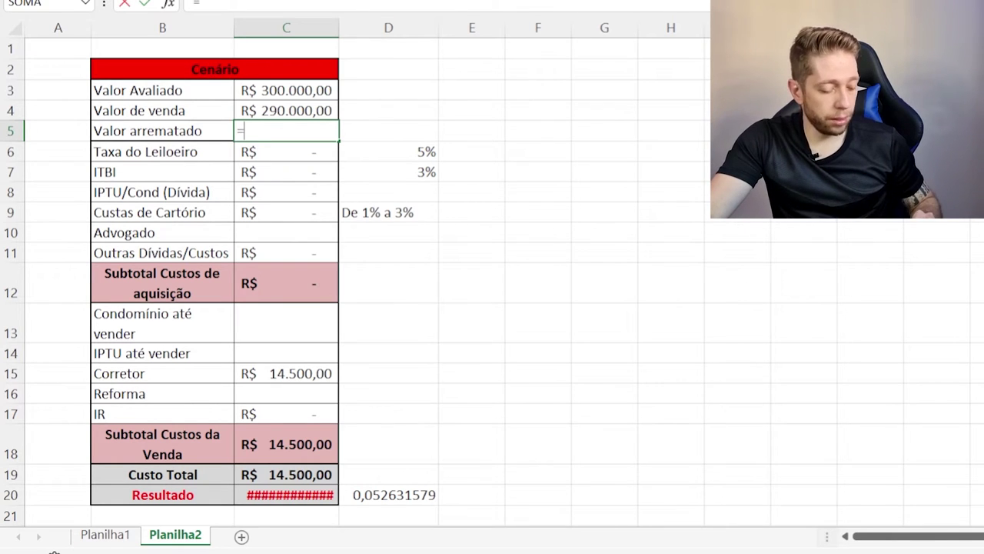
pyautogui.write('0,5*')
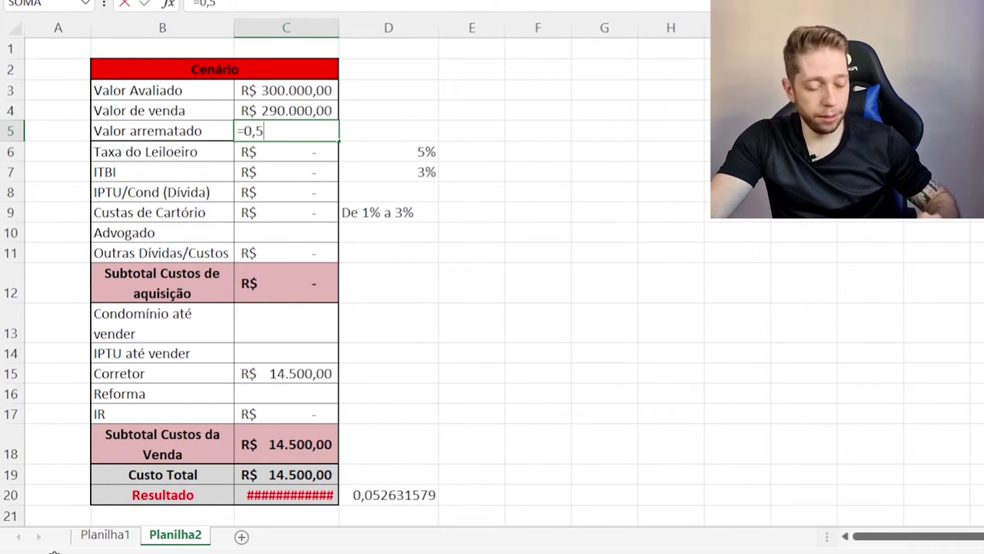
pyautogui.click(303, 90)
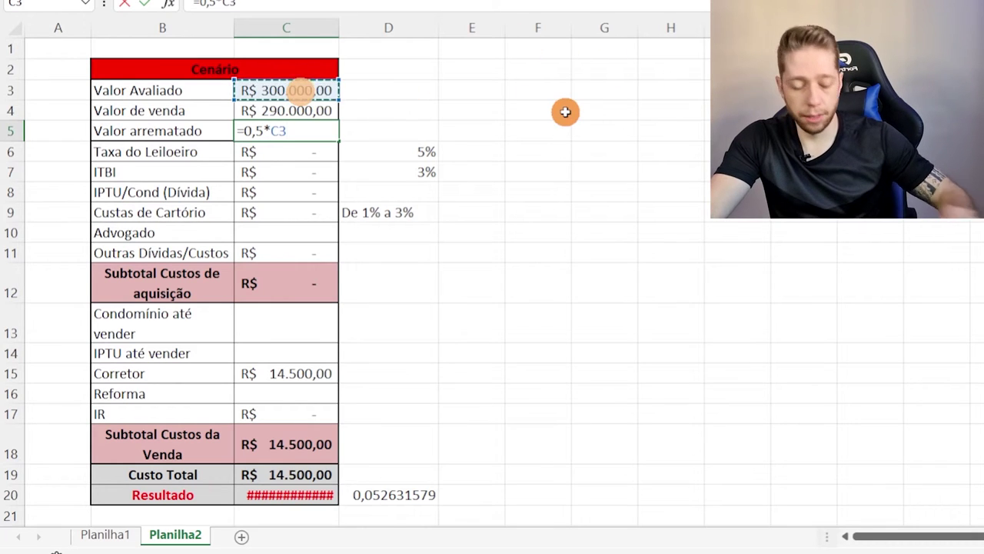
pyautogui.press('Return')
pyautogui.click(327, 131)
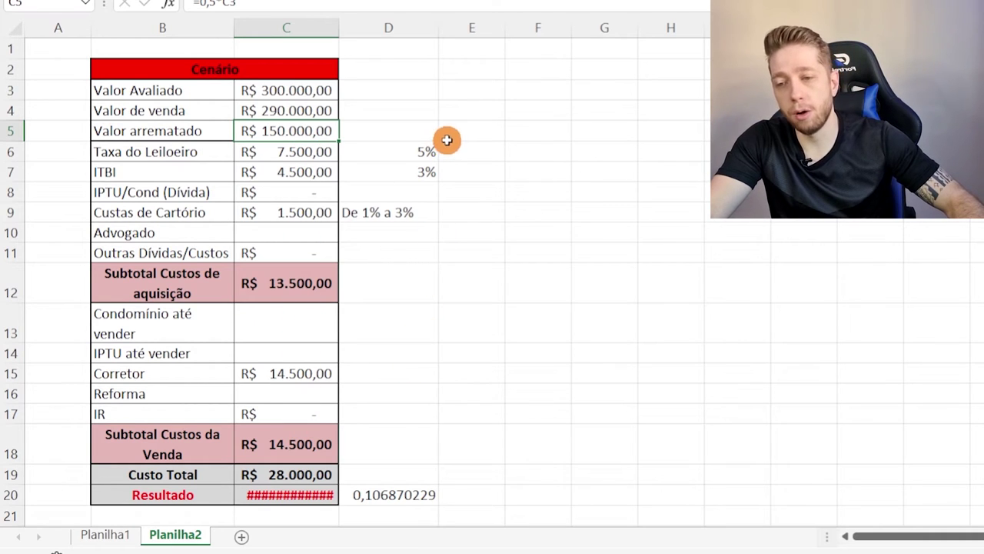
# Examine the Taxa do Leiloeiro, ITBI, IPTU/Cond debt and Custas de Cartório cells, including the formula behind the registry costs
pyautogui.click(314, 150)
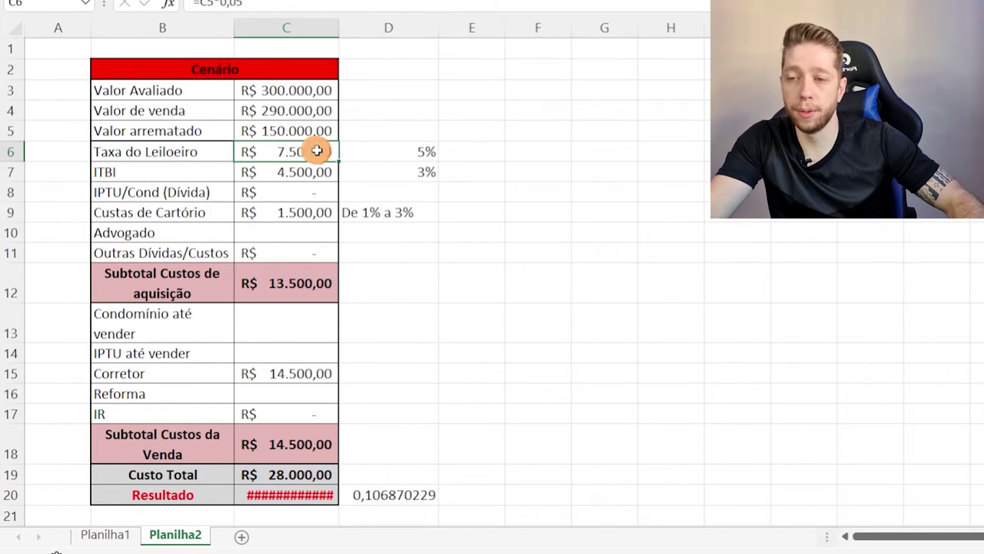
pyautogui.click(427, 151)
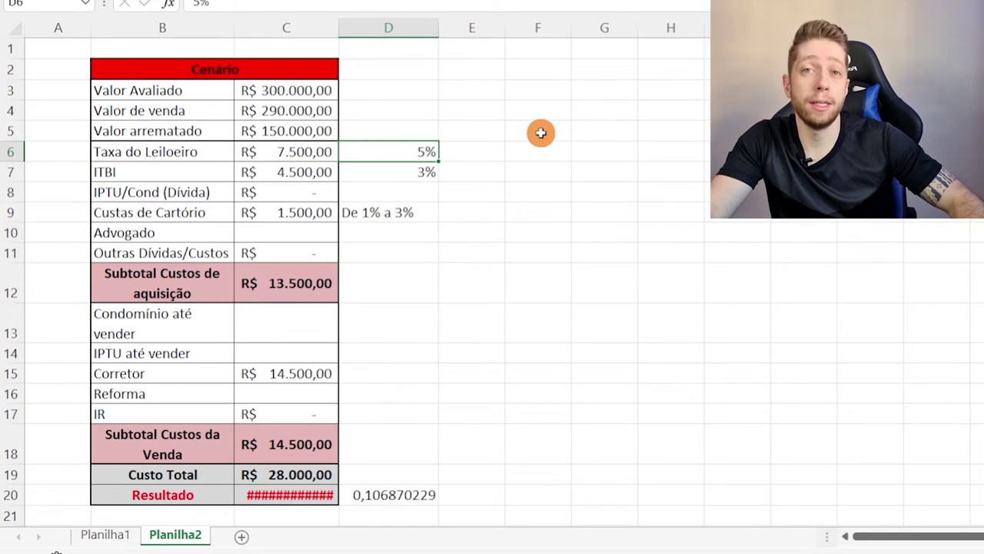
pyautogui.click(286, 172)
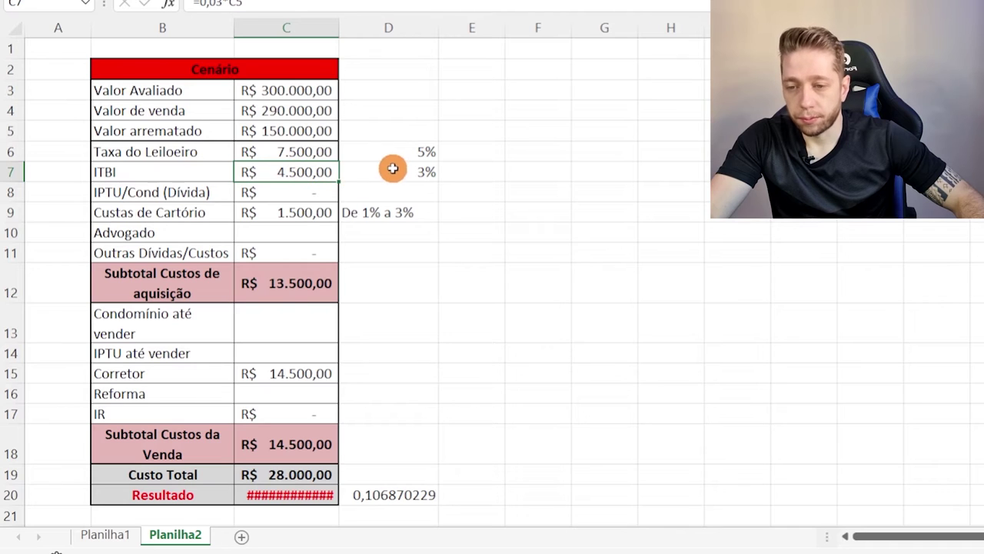
pyautogui.click(292, 193)
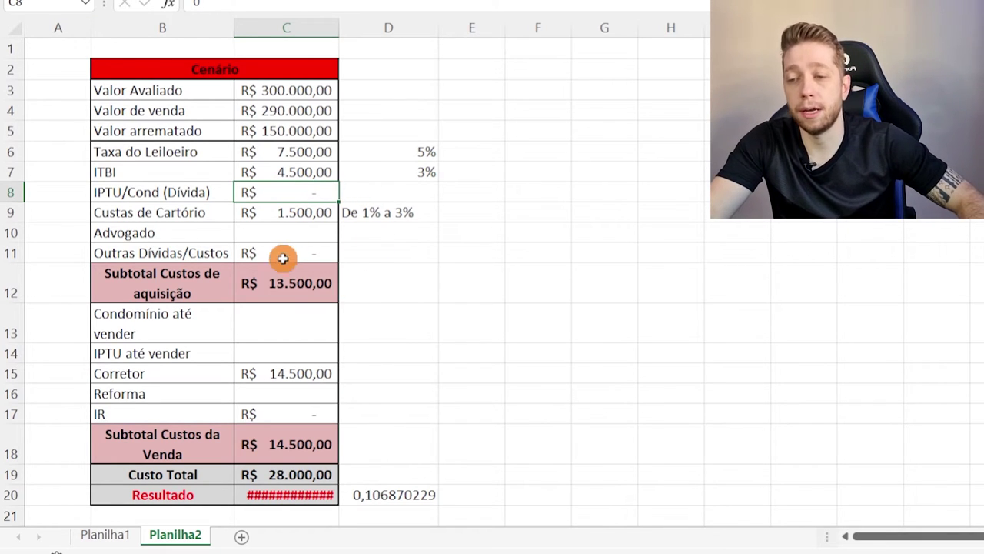
pyautogui.click(285, 213)
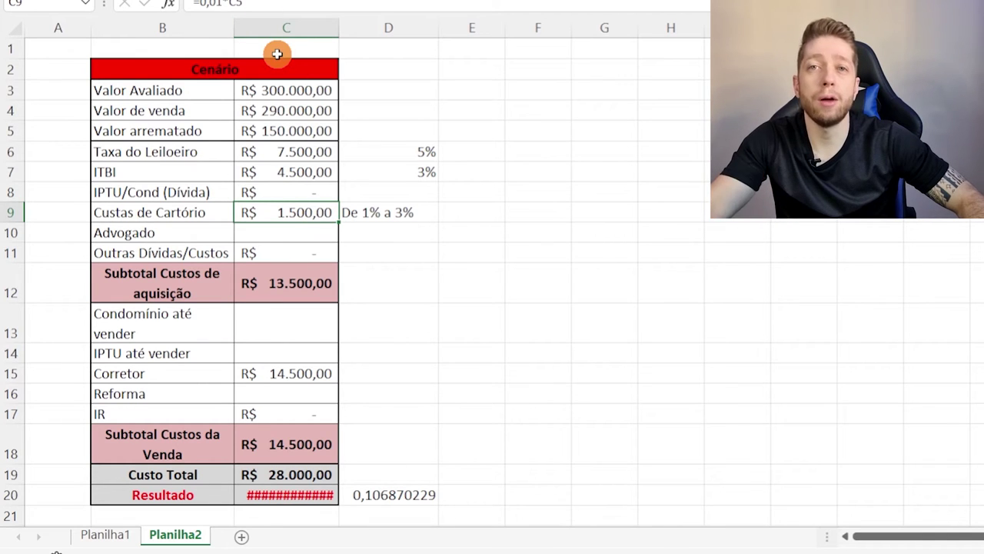
pyautogui.doubleClick(313, 217)
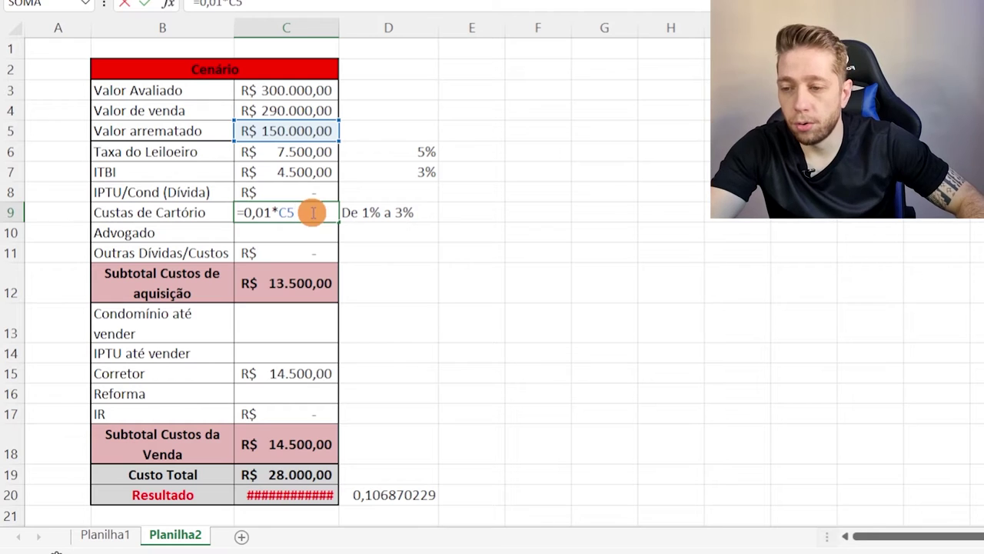
pyautogui.hotkey('ctrl', 'Return')
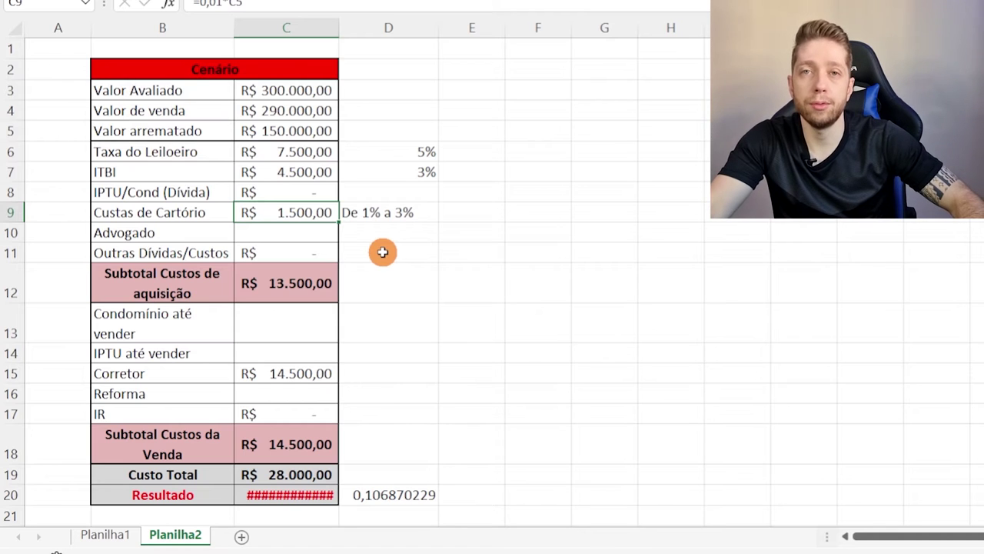
# Enter 2000 as the Advogado cost in C10 and select the acquisition costs subtotal
pyautogui.click(293, 230)
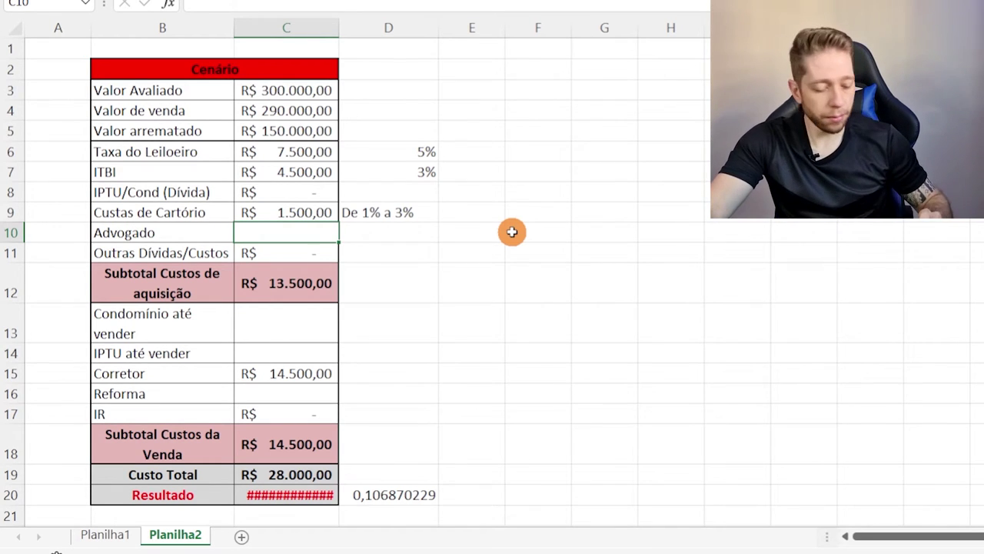
pyautogui.write('2000')
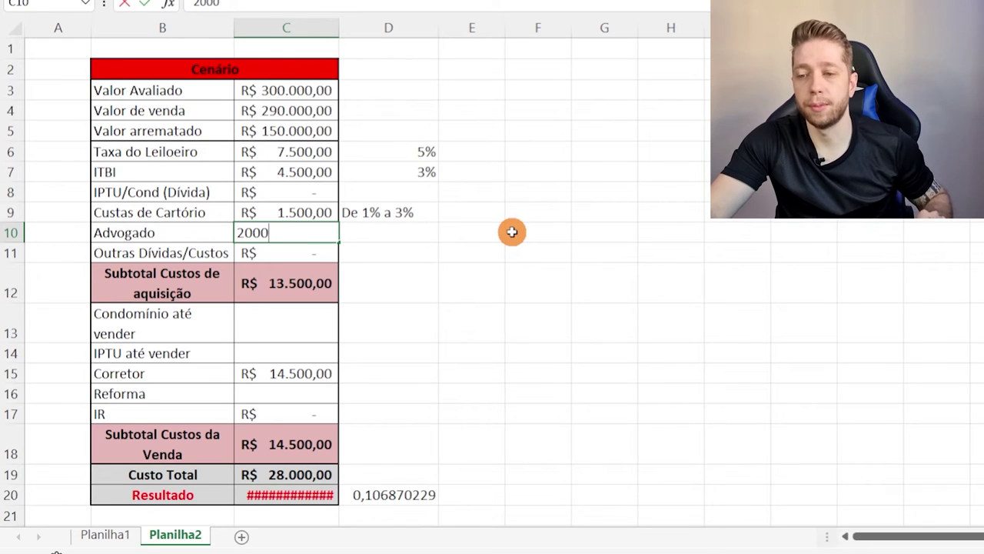
pyautogui.press('Return')
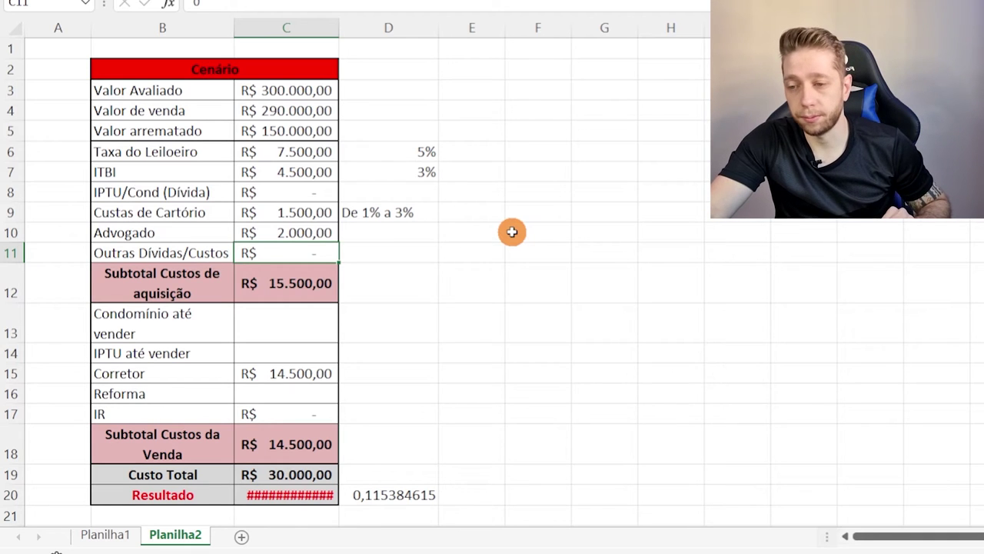
pyautogui.press('Return')
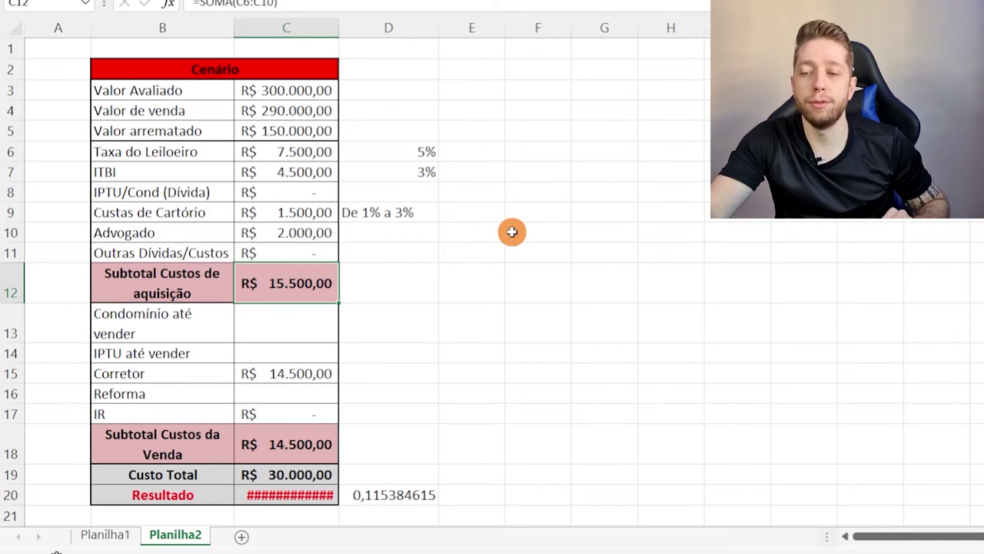
pyautogui.press('Return')
pyautogui.press('Up')
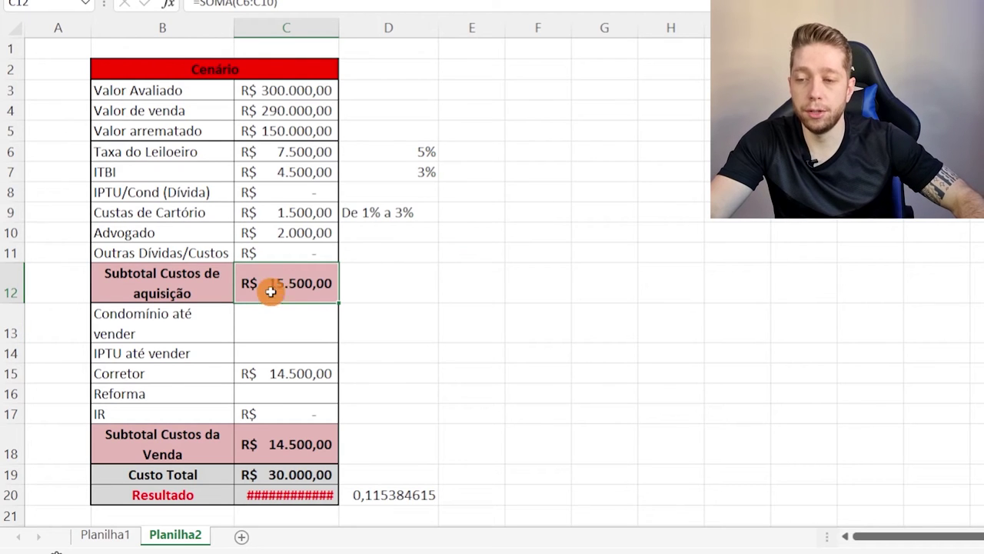
# Calculate the Condomínio até vender in C13 with the formula =500*7
pyautogui.click(312, 326)
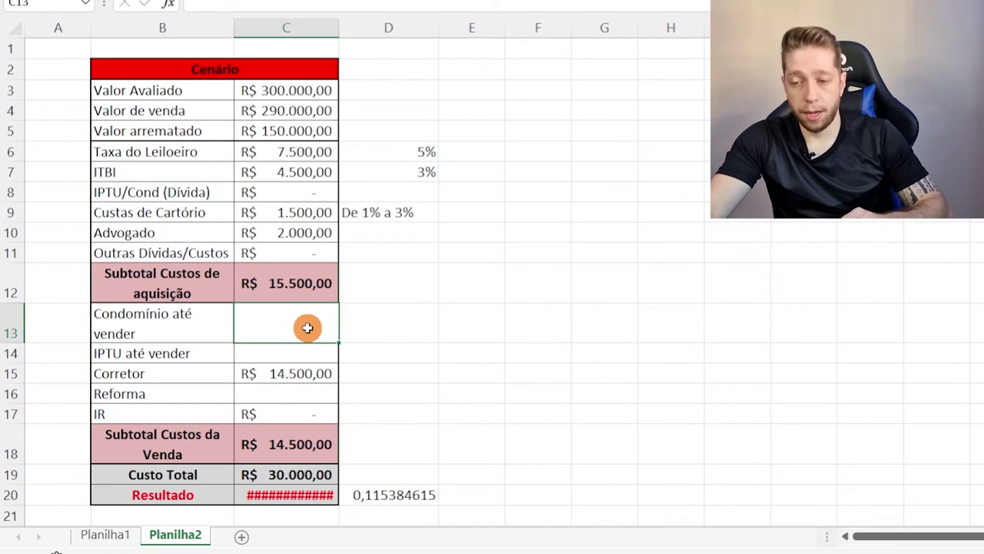
pyautogui.write('=')
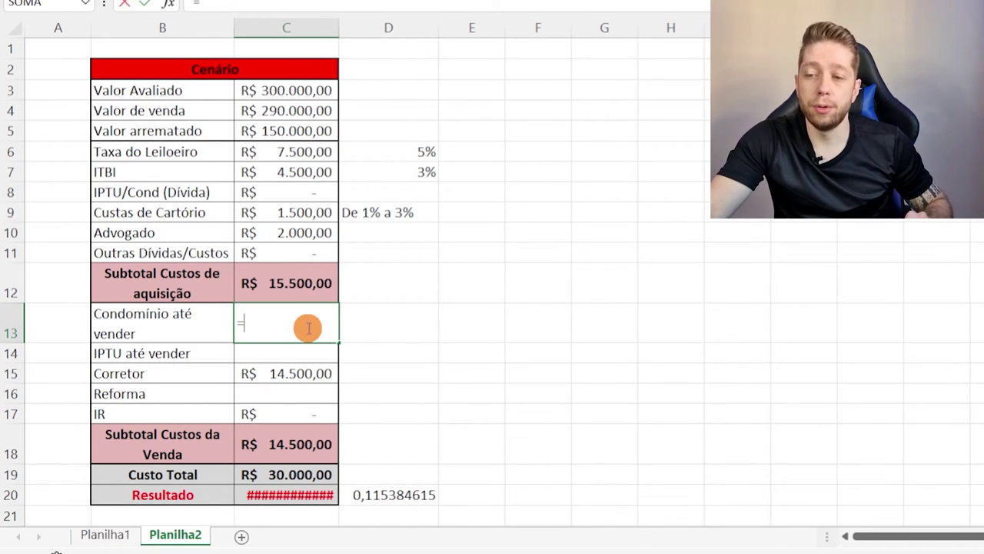
pyautogui.write('500')
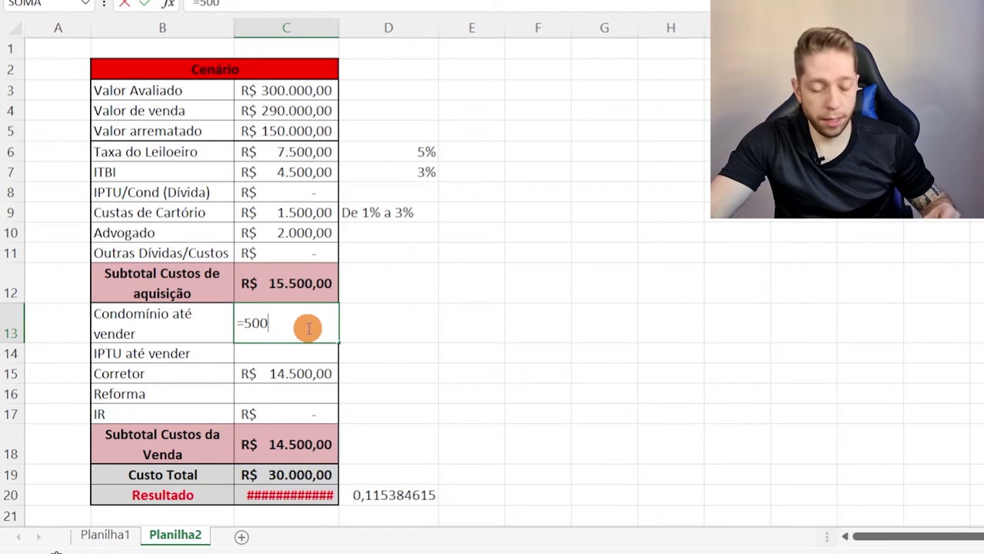
pyautogui.write('*')
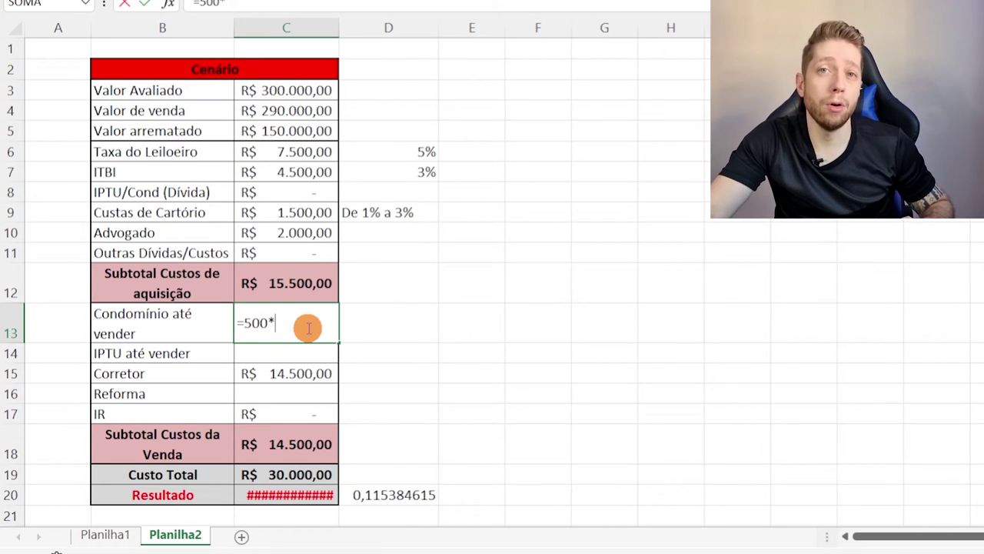
pyautogui.write('7')
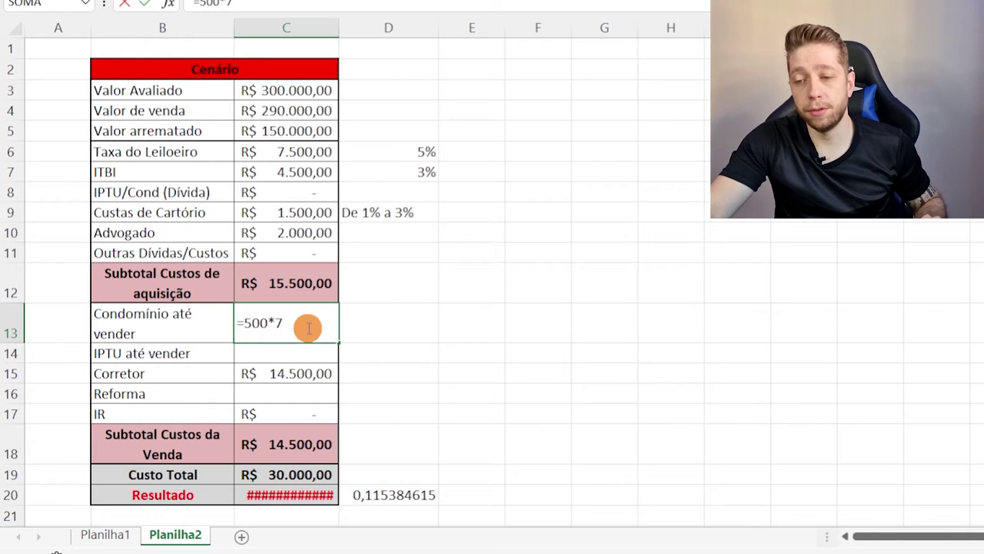
pyautogui.press('Return')
pyautogui.click(307, 328)
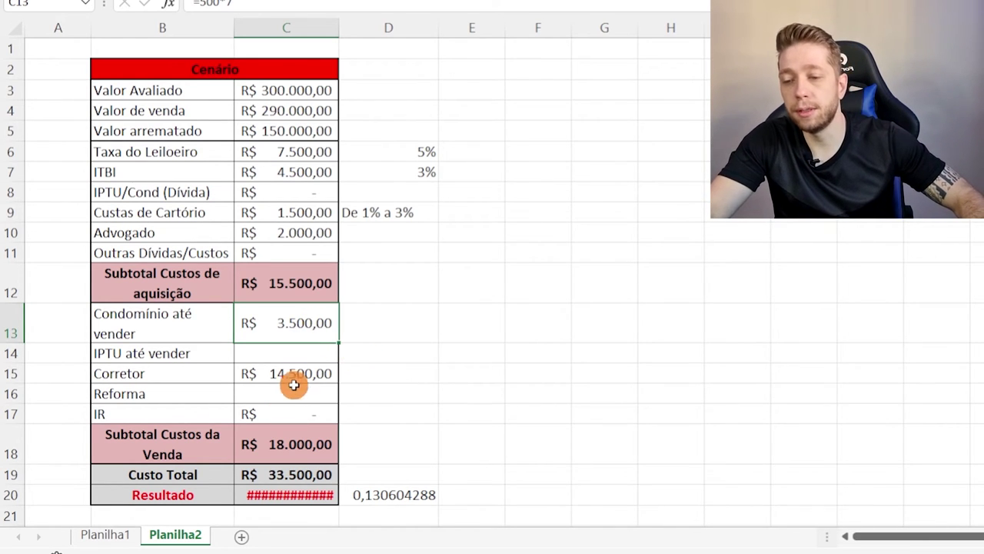
# Enter 1200 as the IPTU até vender cost in C14
pyautogui.click(297, 354)
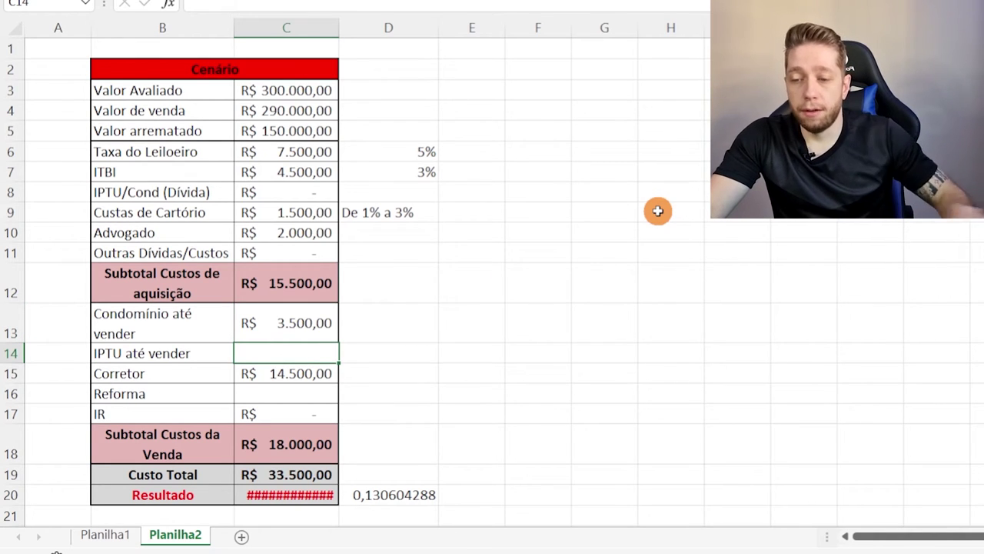
pyautogui.hotkey('shift', 'Right')
pyautogui.hotkey('shift', 'Left')
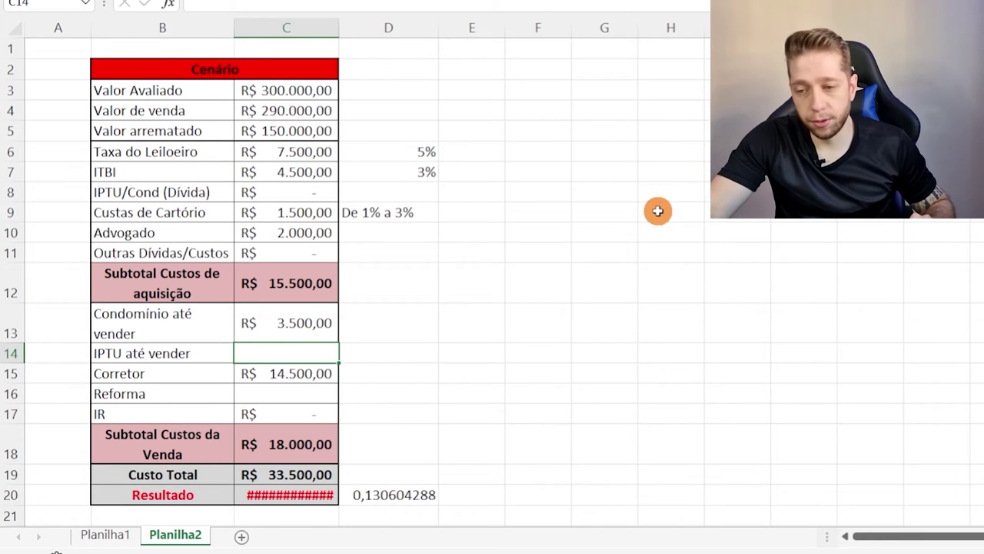
pyautogui.write('1200')
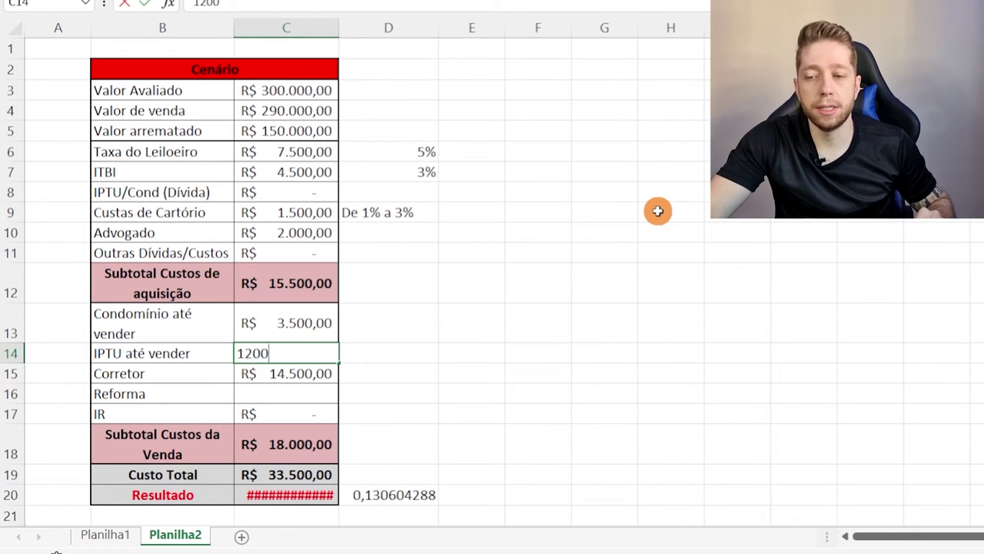
pyautogui.press('Return')
pyautogui.press('Up')
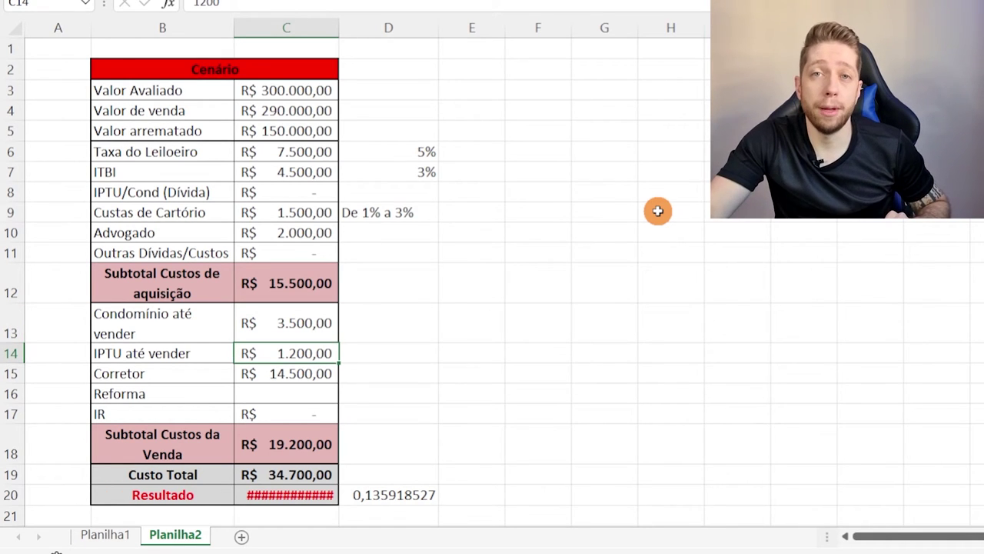
# Examine the Corretor commission formula in C15 and the cell it refers to
pyautogui.press('Down')
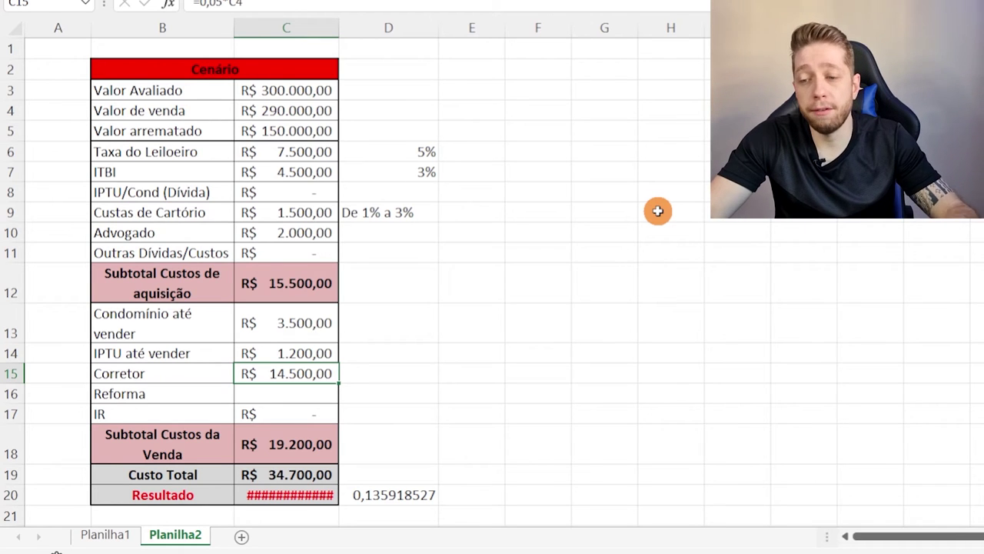
pyautogui.doubleClick(299, 374)
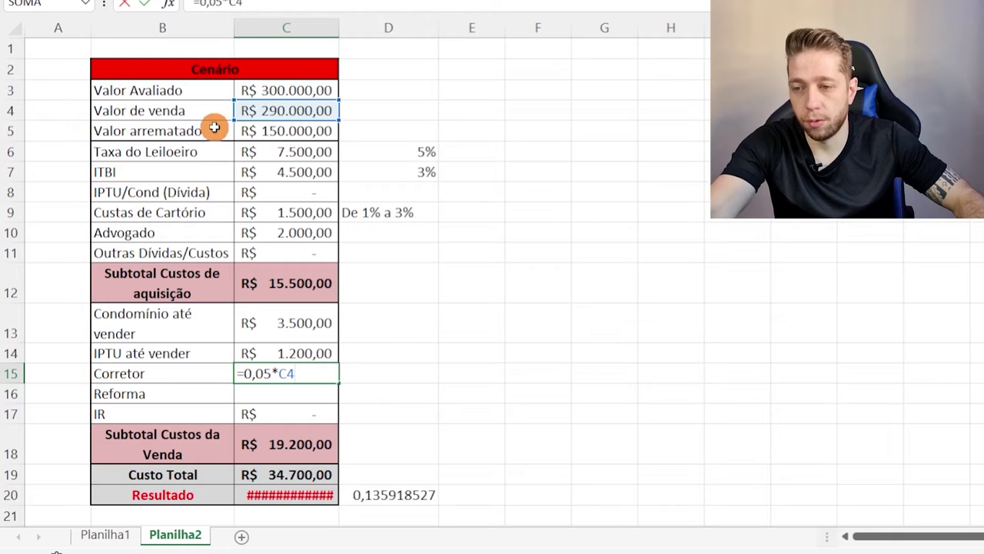
pyautogui.press('Return')
pyautogui.click(275, 377)
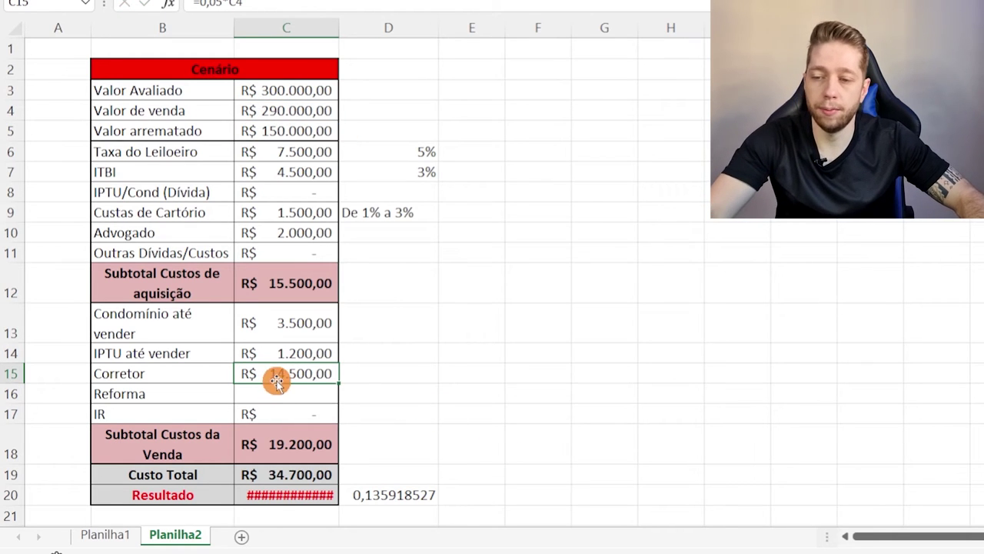
# Enter 5000 as the Reforma cost in C16
pyautogui.click(306, 393)
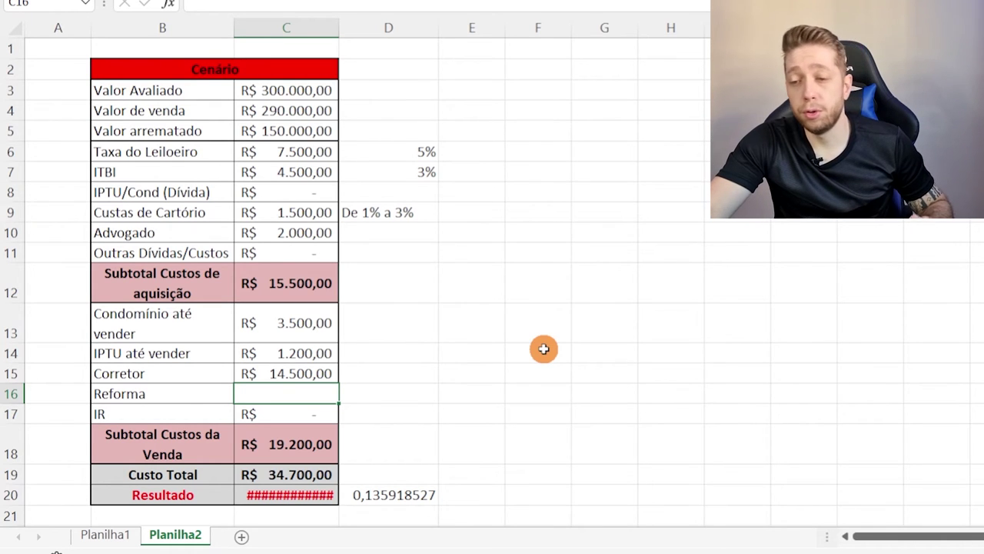
pyautogui.write('5000')
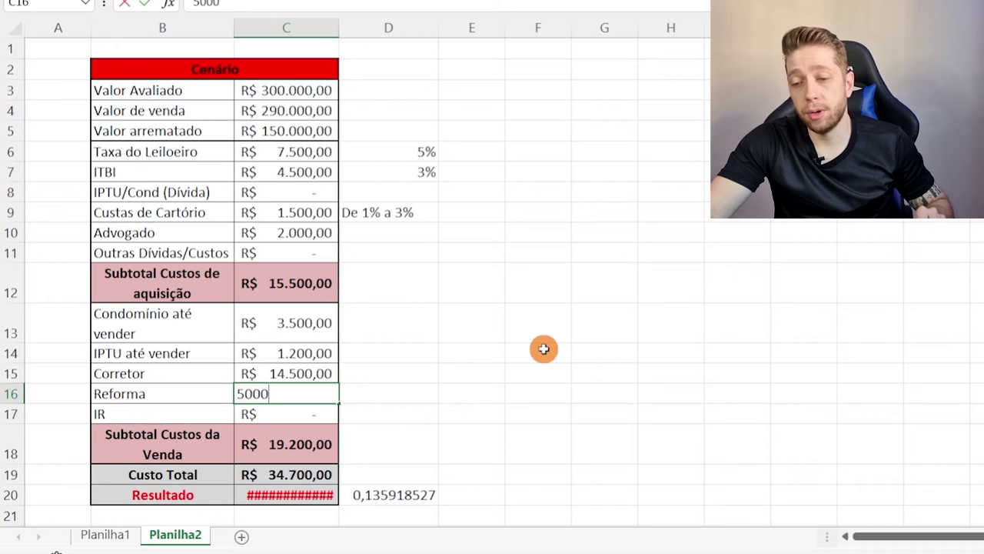
pyautogui.press('Return')
pyautogui.press('Up')
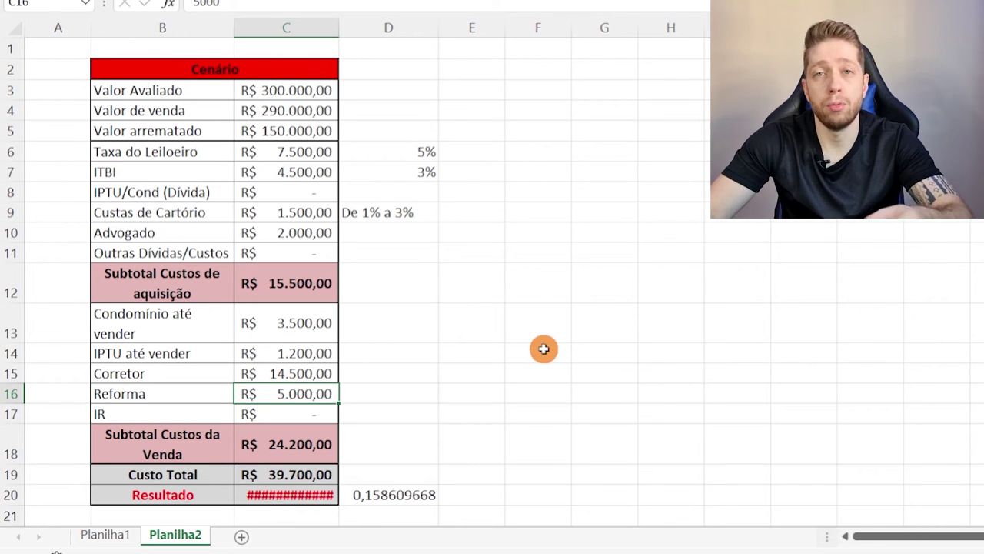
# Clear the existing value from the IR cell C17
pyautogui.click(308, 413)
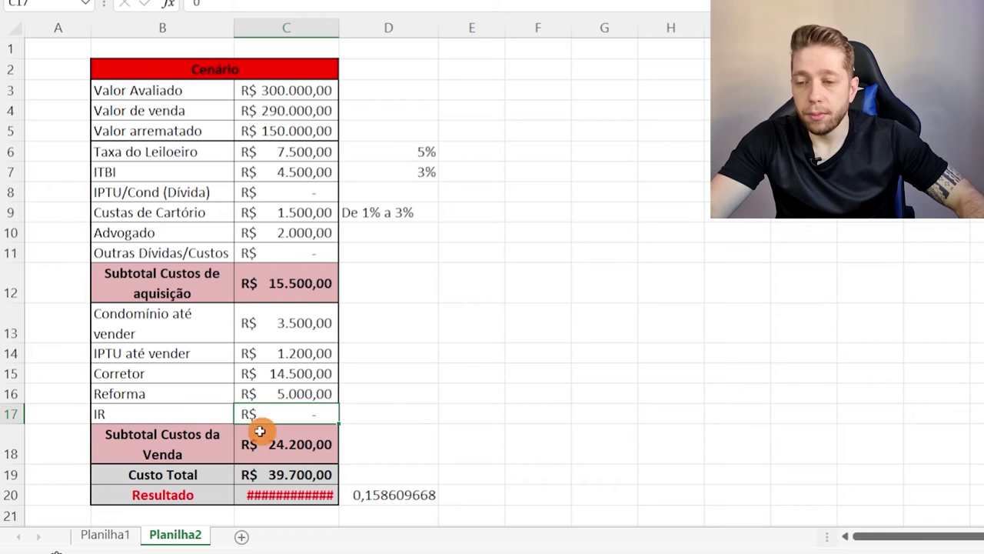
pyautogui.doubleClick(280, 410)
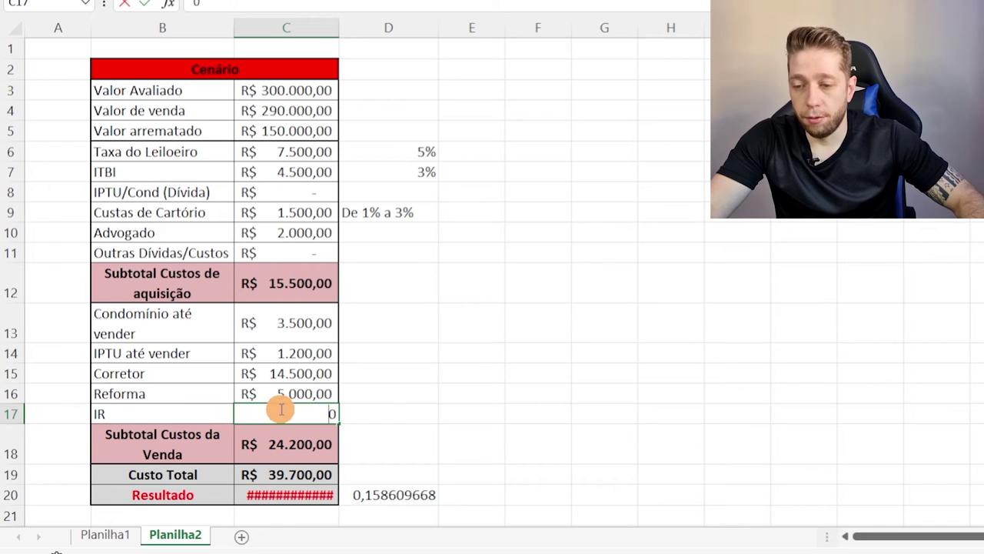
pyautogui.click(369, 412)
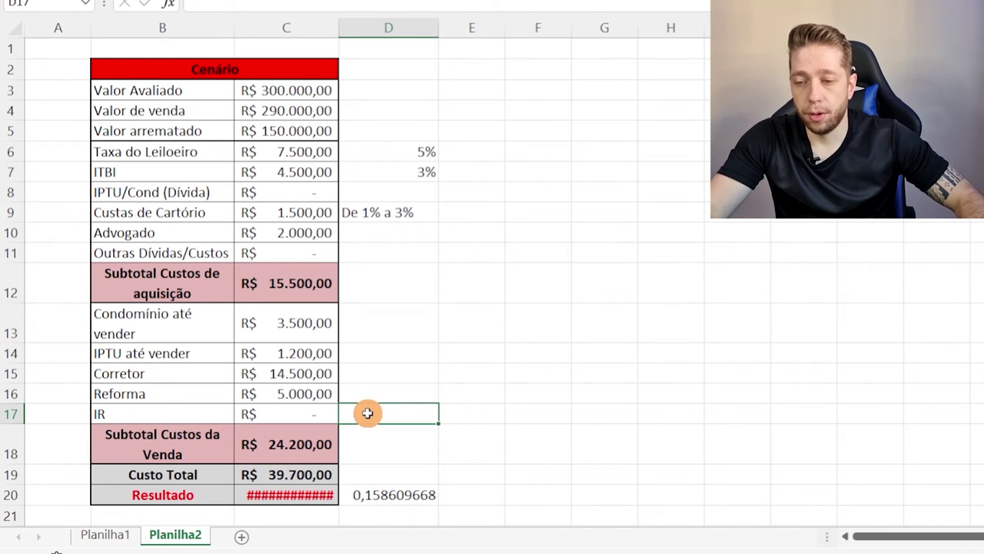
pyautogui.click(316, 414)
pyautogui.press('Delete')
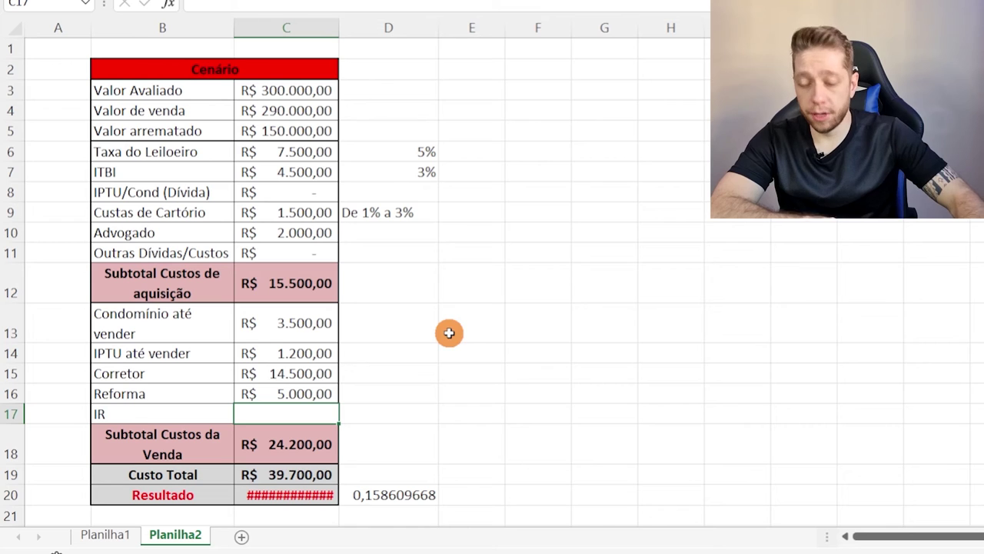
# Begin the IR formula in C17 as =(C4-(C5+C6+C7+C9, subtracting the auction price, auctioneer fee, ITBI and registry costs from the sale value
pyautogui.write('=')
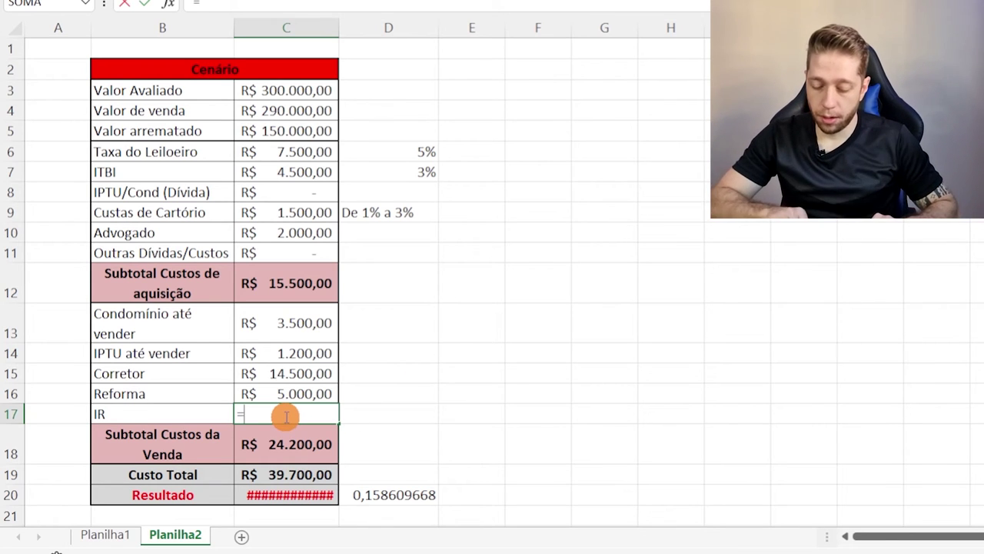
pyautogui.write('(')
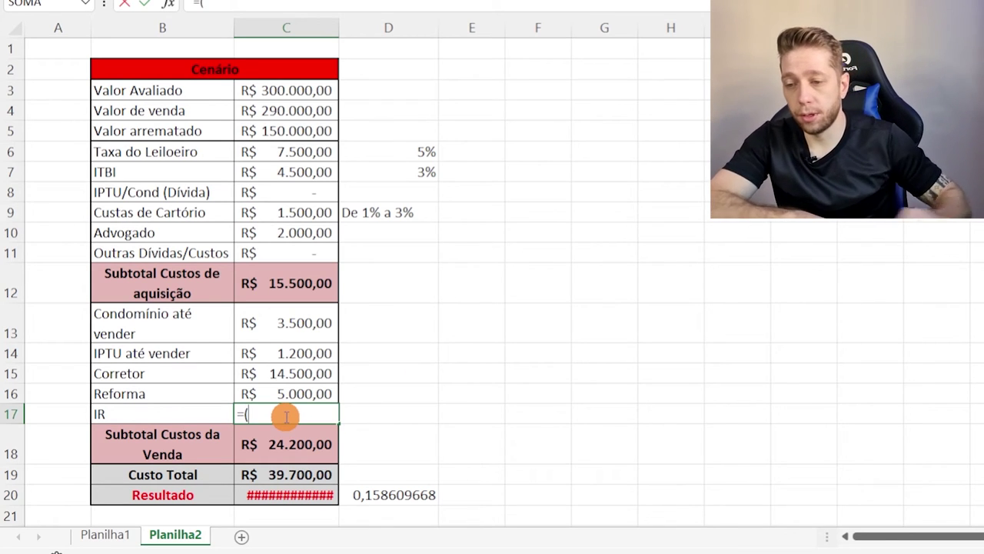
pyautogui.click(298, 111)
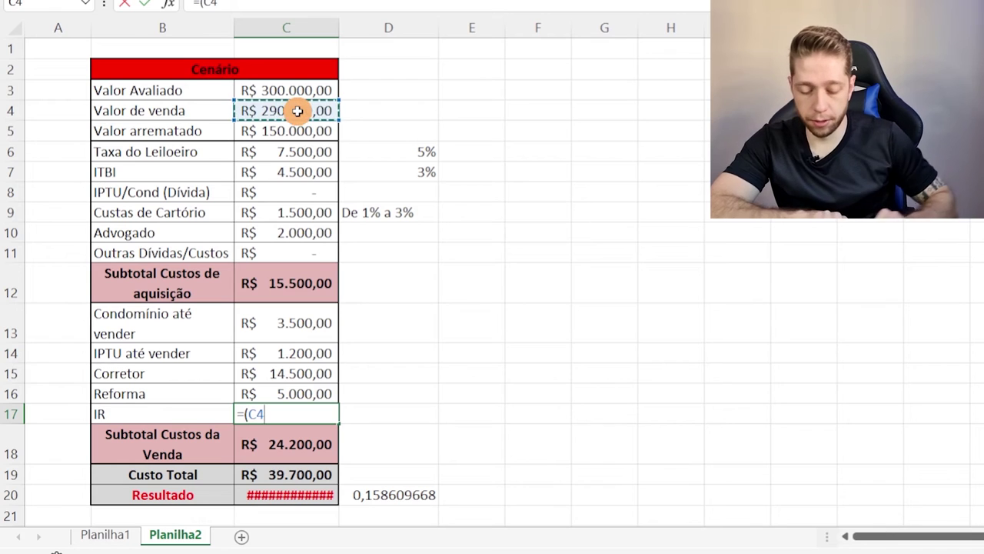
pyautogui.write('(')
pyautogui.press('BackSpace')
pyautogui.write('-(')
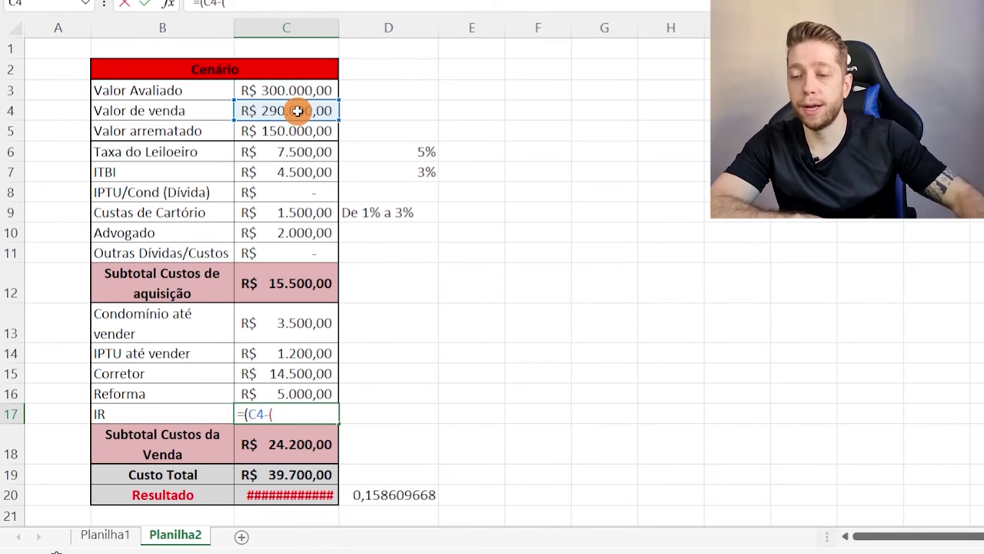
pyautogui.click(304, 130)
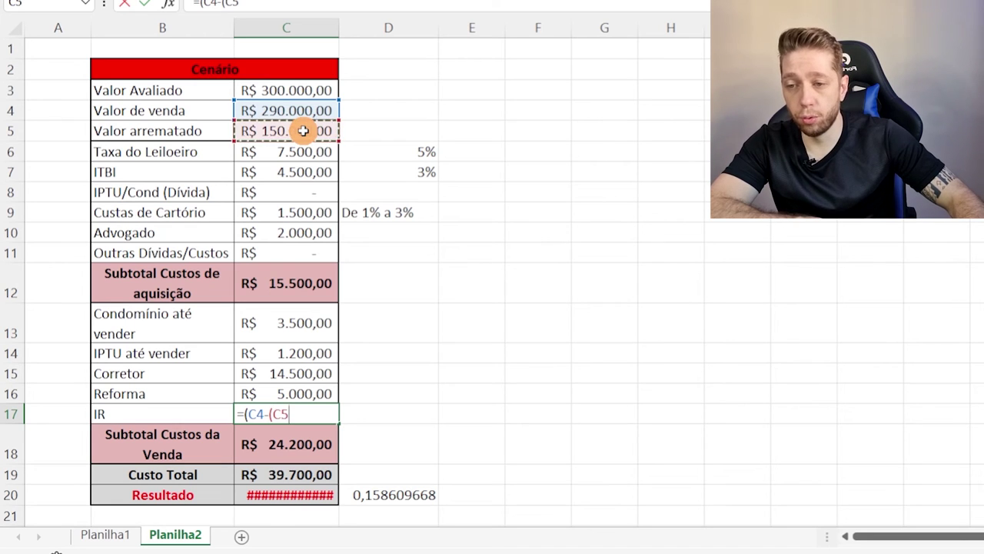
pyautogui.write('+')
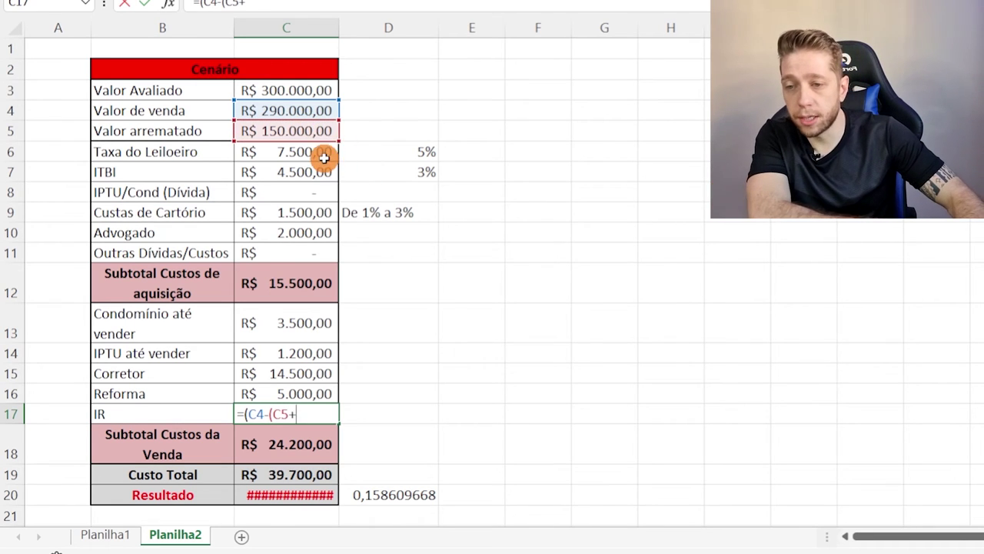
pyautogui.click(325, 158)
pyautogui.write('+')
pyautogui.click(303, 171)
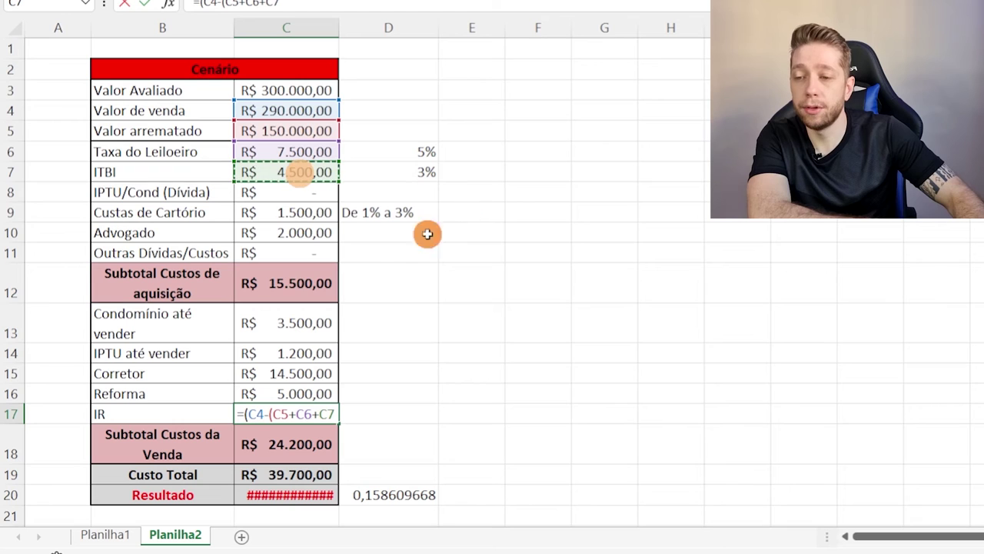
pyautogui.write('+')
pyautogui.click(291, 213)
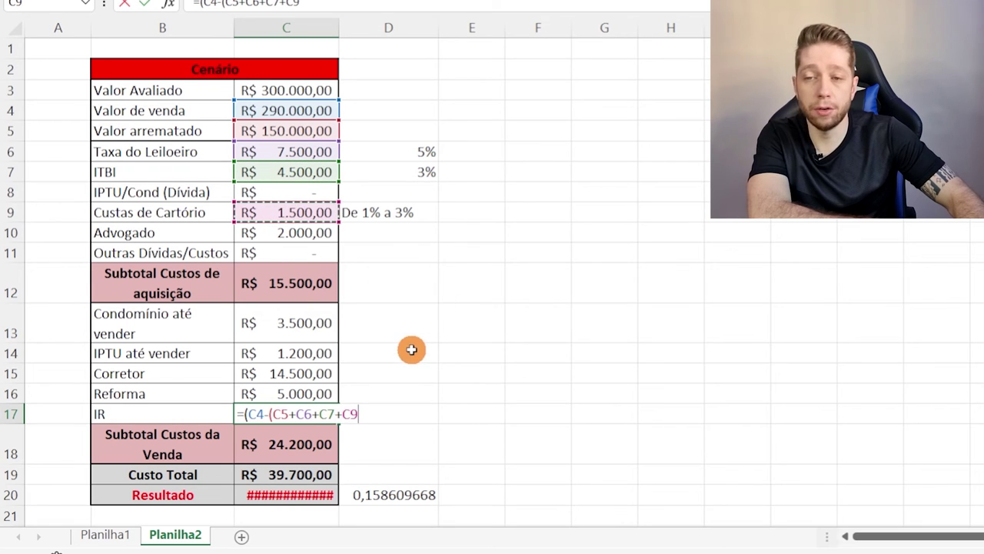
# Add the Corretor cell C15 and Reforma cell C16 to the IR formula's deductions, then close both parentheses and enter it
pyautogui.write('+')
pyautogui.click(311, 373)
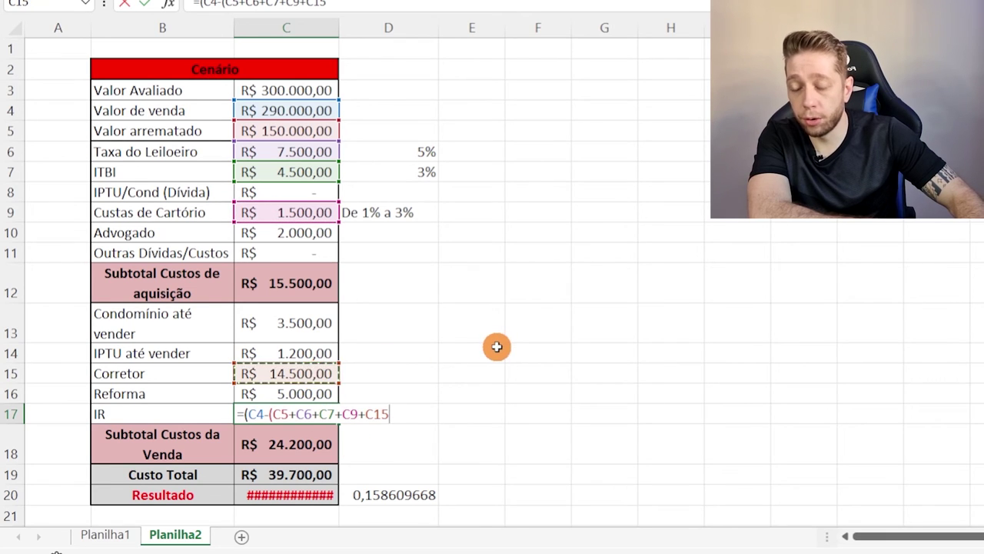
pyautogui.write('+')
pyautogui.click(319, 393)
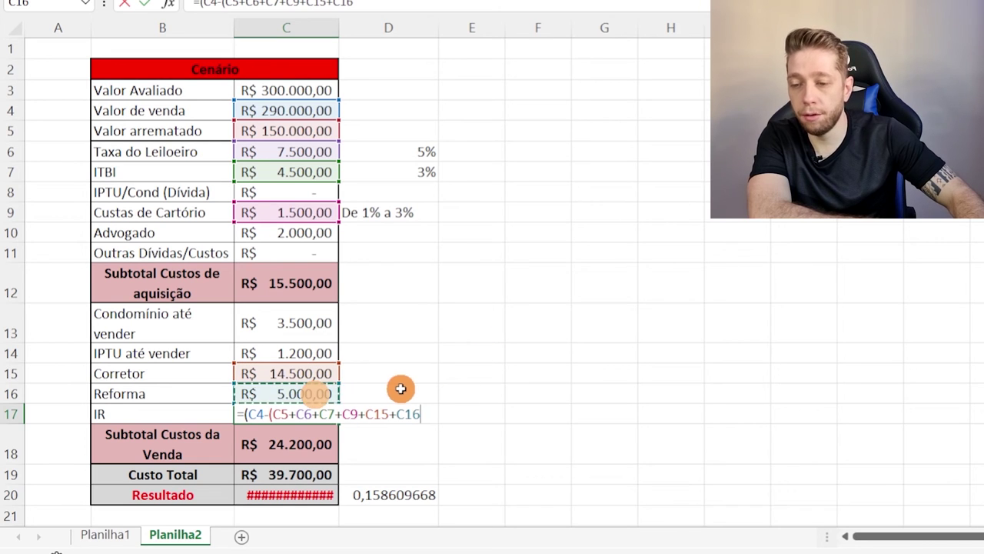
pyautogui.write(')')
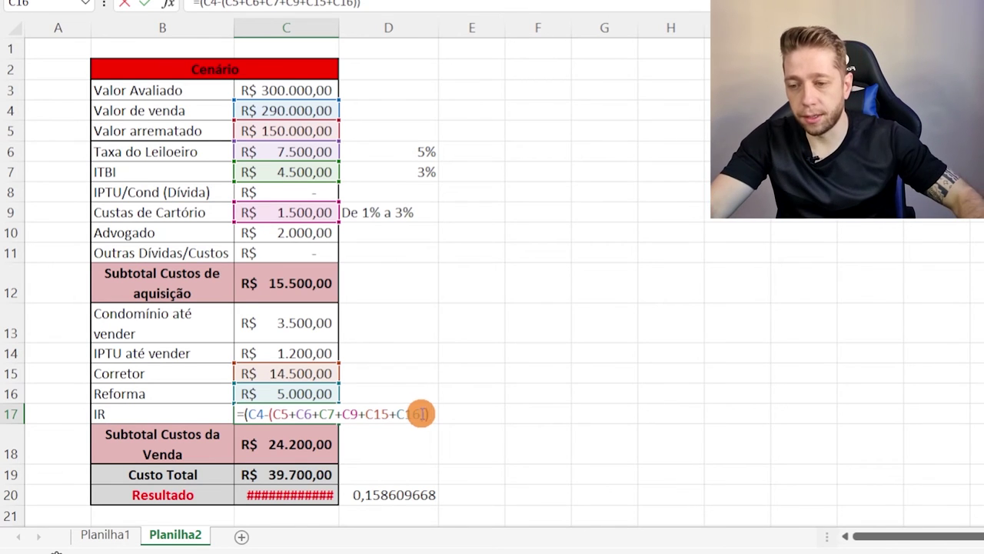
pyautogui.write(')')
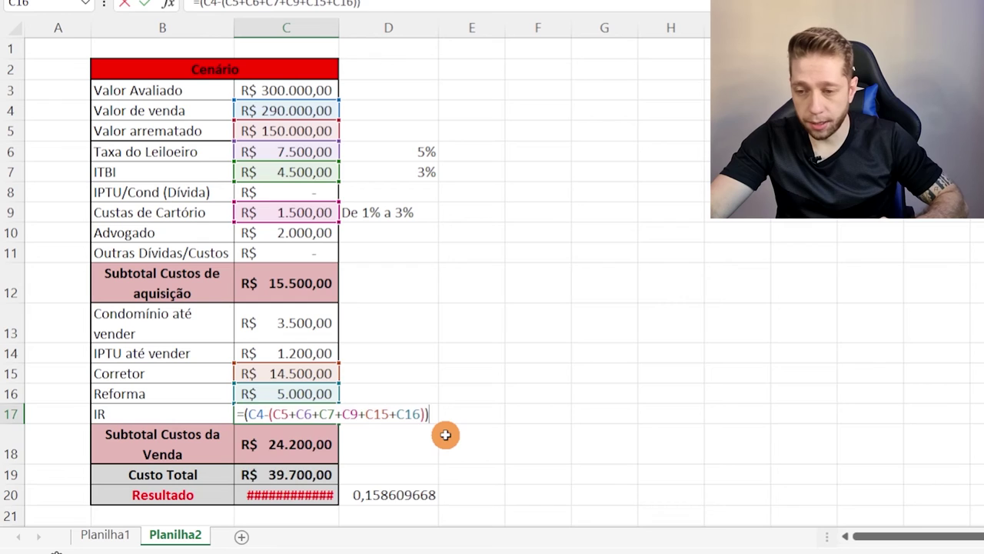
pyautogui.press('Return')
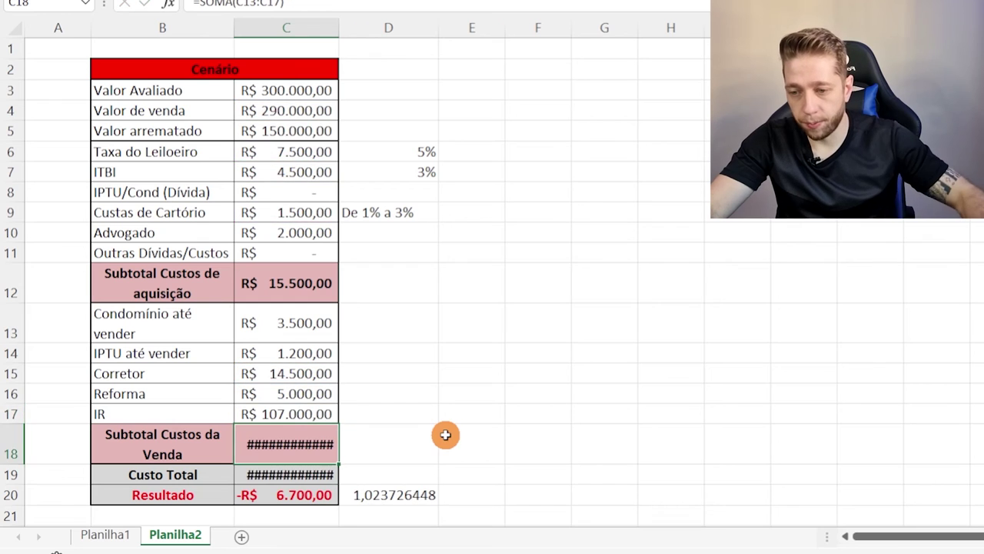
# Multiply the IR formula in C17 by 0,15 to apply the 15% tax rate
pyautogui.click(284, 414)
pyautogui.doubleClick(285, 413)
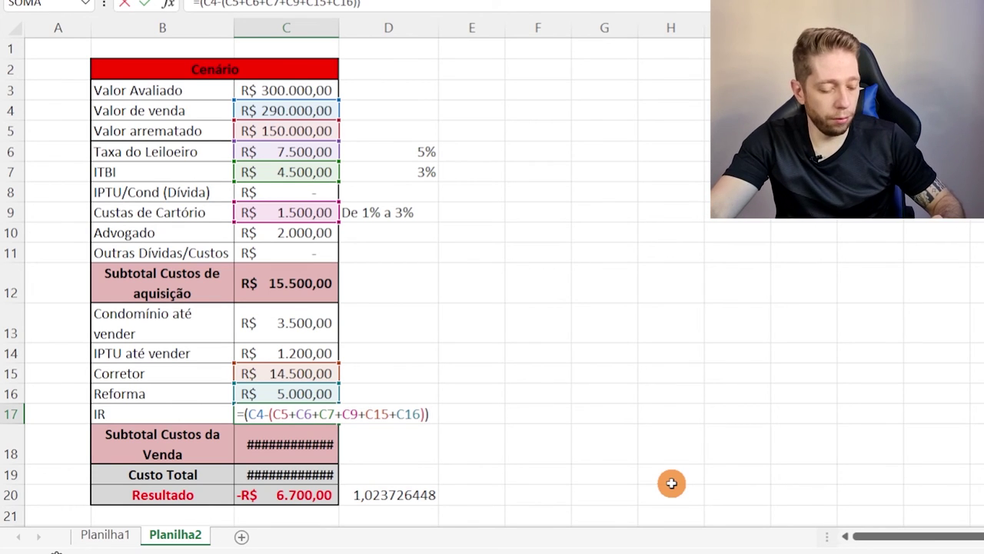
pyautogui.write('*0,15')
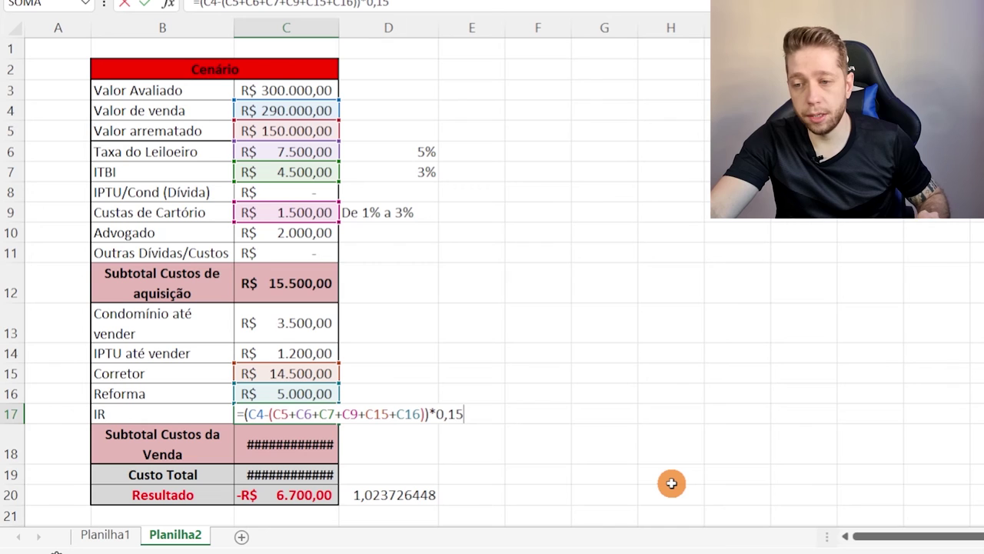
pyautogui.press('Return')
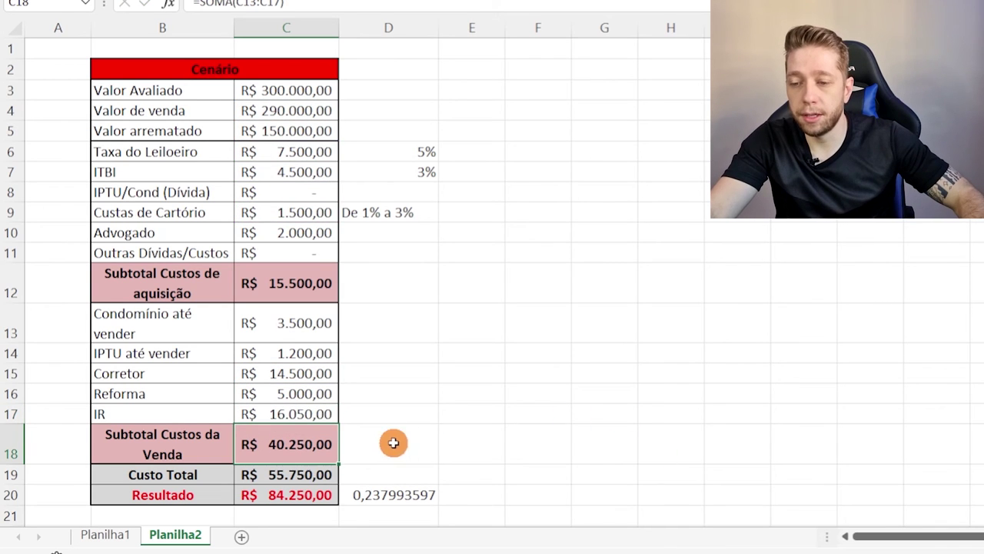
# Examine the IR, both cost subtotals, the Custo Total formula in C19, the Resultado in C20 and the return percentage in D20
pyautogui.click(314, 414)
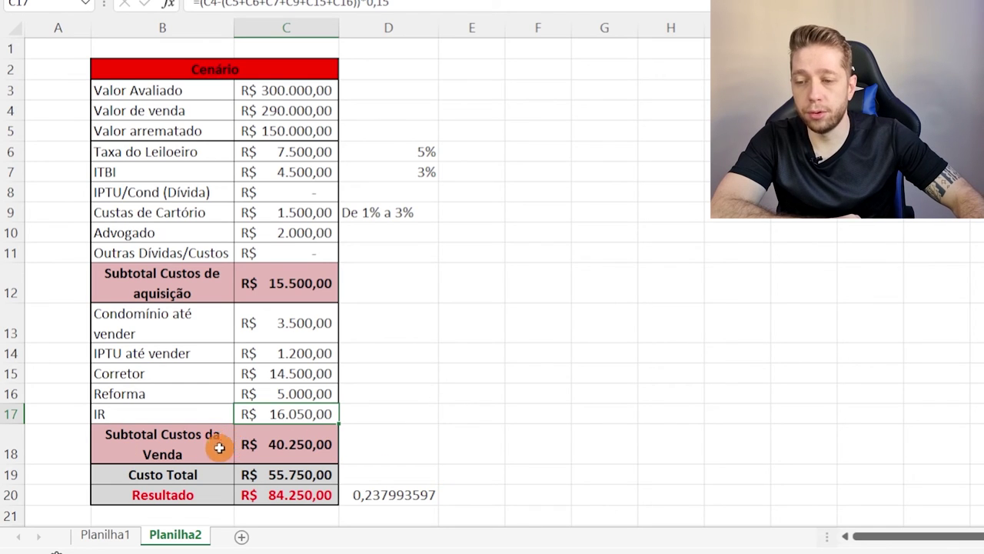
pyautogui.click(291, 445)
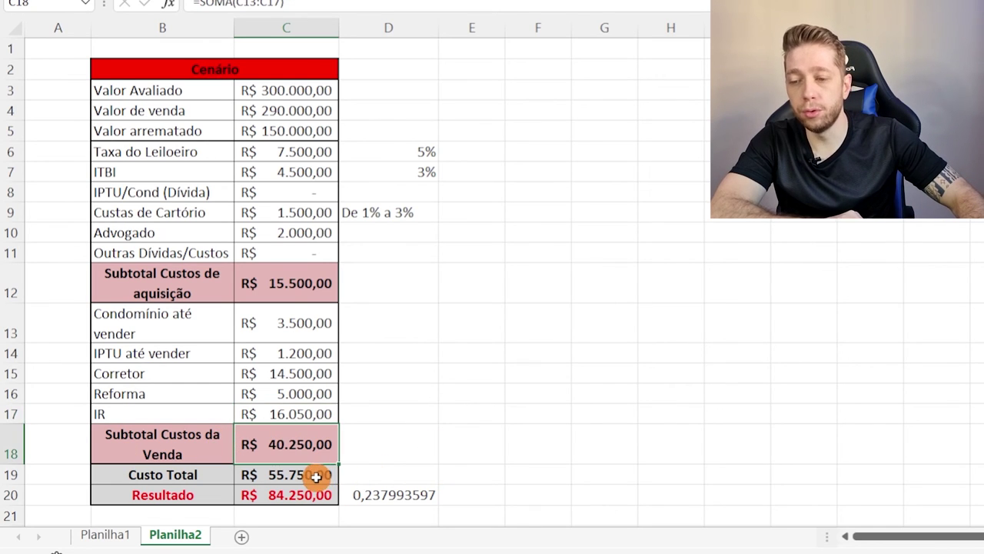
pyautogui.click(316, 476)
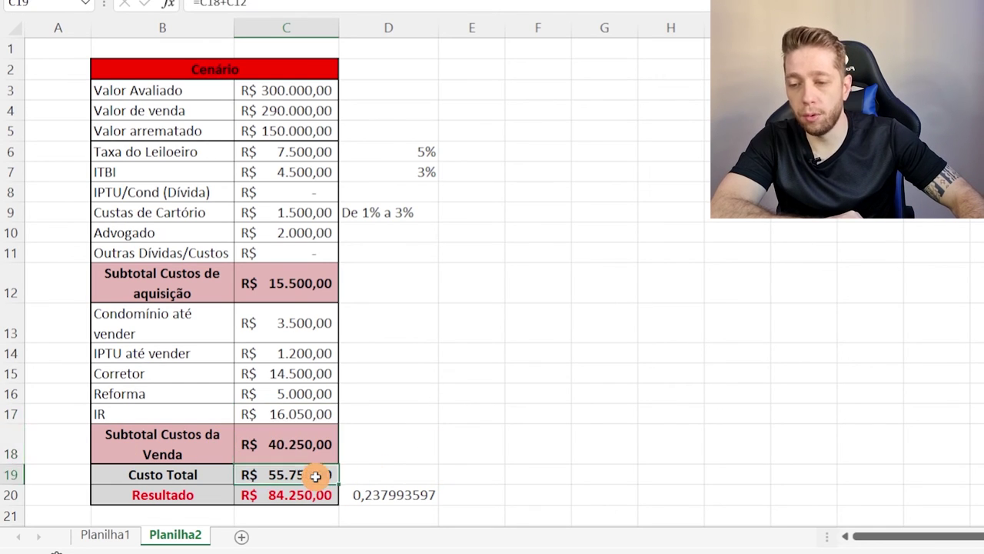
pyautogui.click(295, 281)
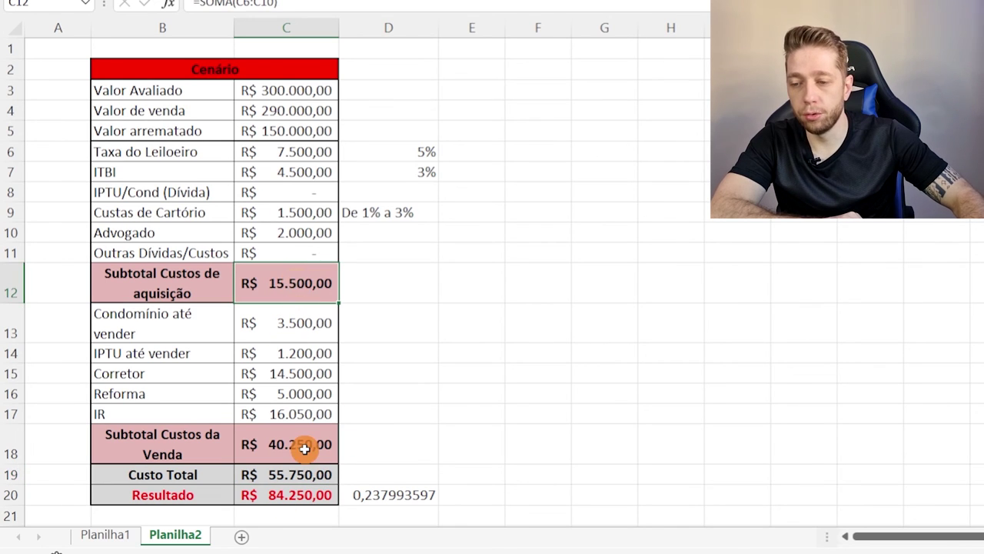
pyautogui.click(304, 448)
pyautogui.doubleClick(326, 474)
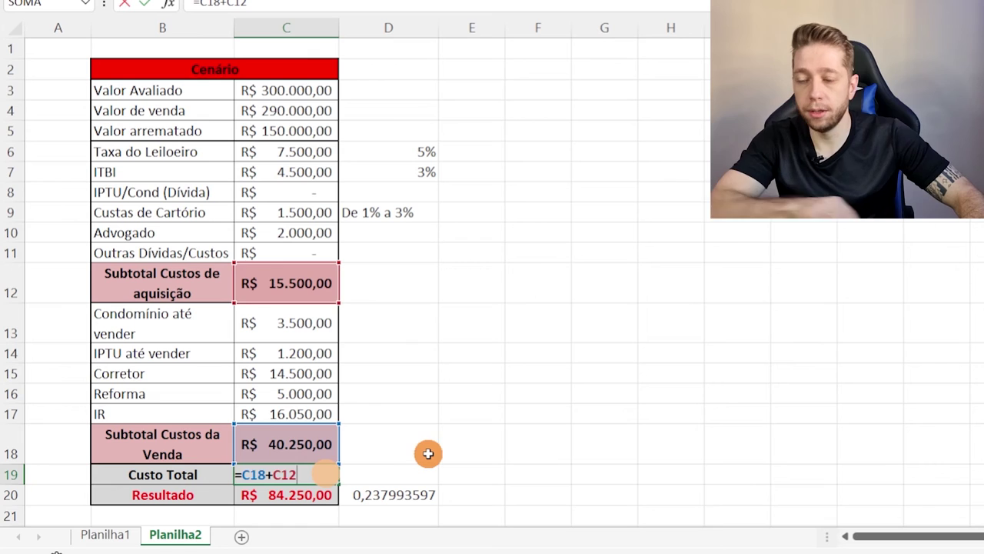
pyautogui.press('Escape')
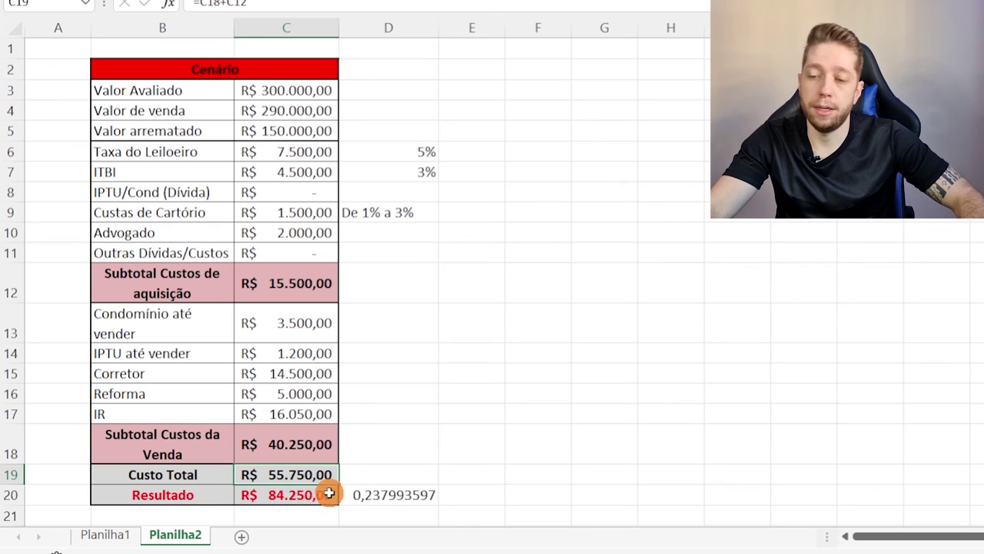
pyautogui.click(298, 496)
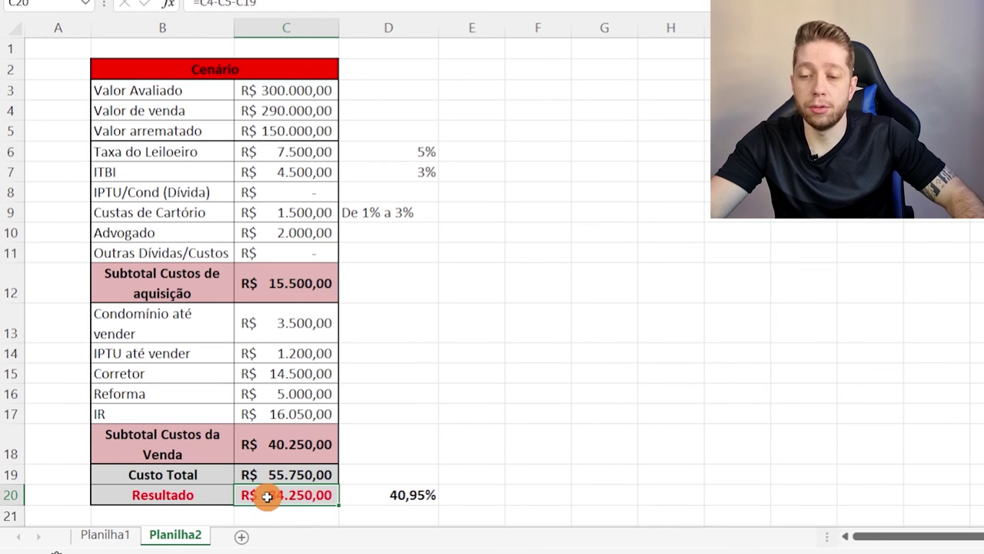
pyautogui.click(374, 495)
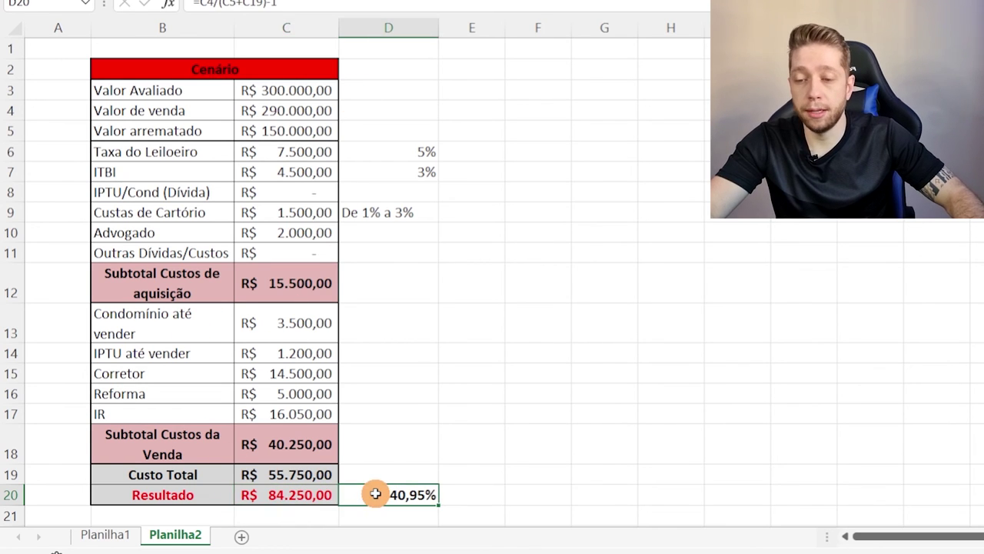